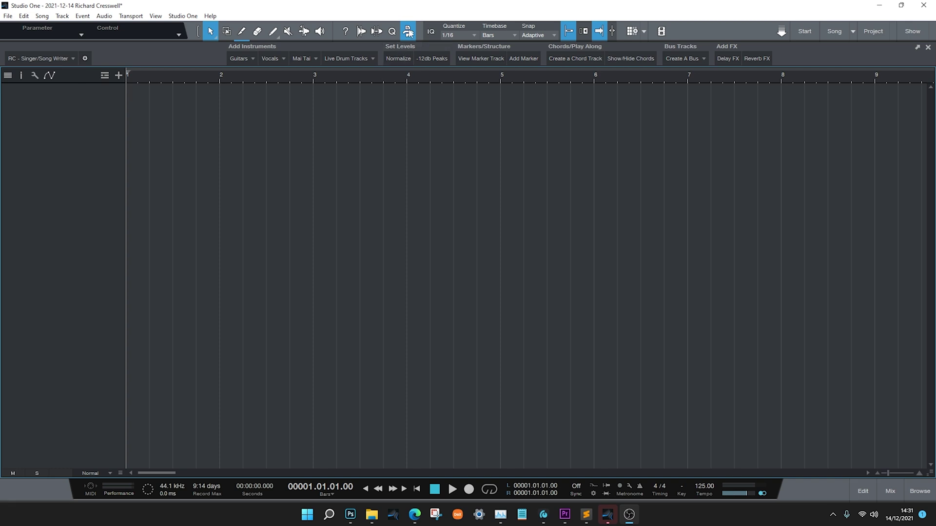
# Browse the macro pages and close the page list without changing anything.
pyautogui.click(408, 31)
pyautogui.click(408, 31)
pyautogui.click(73, 58)
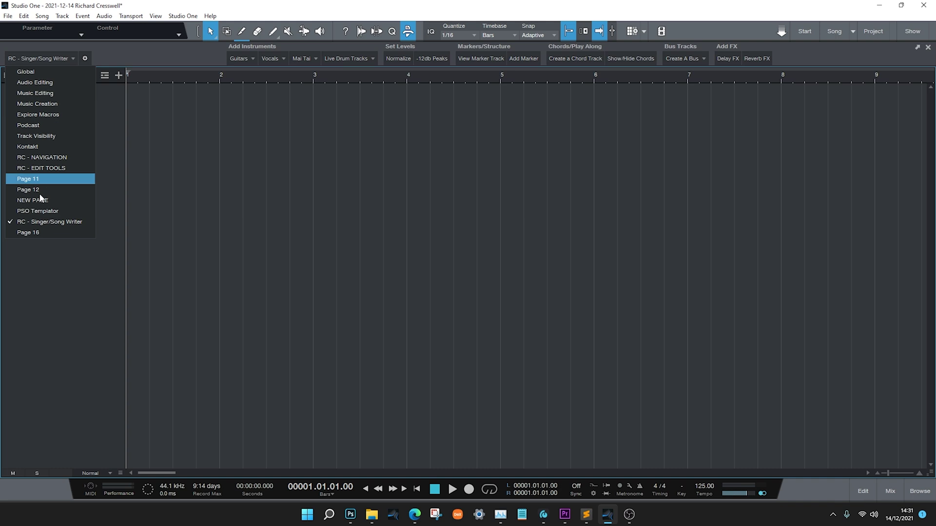
pyautogui.click(283, 120)
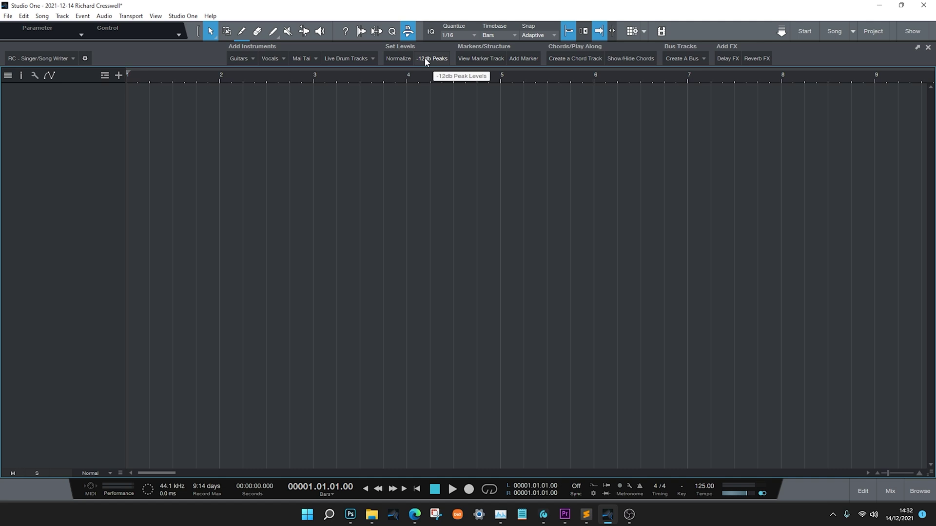
# Show the marker track and add a marker at bar 5.
pyautogui.click(494, 60)
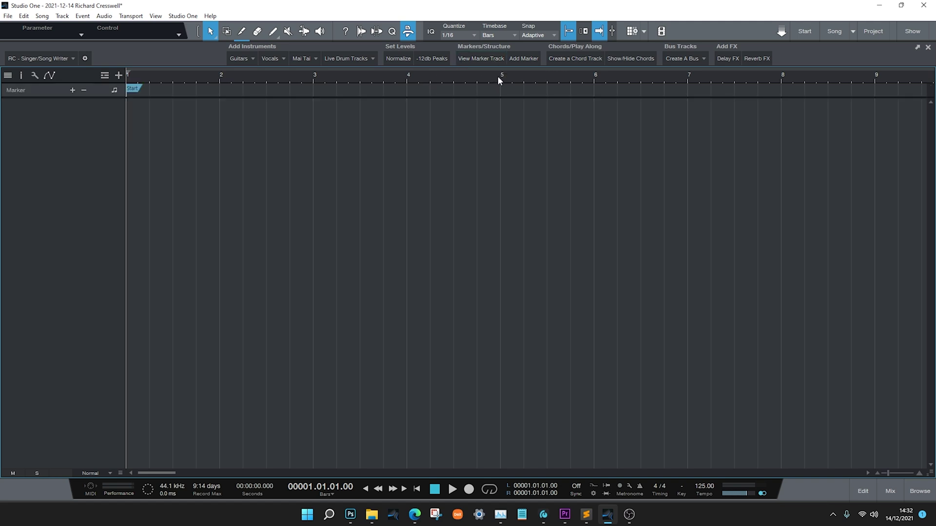
pyautogui.click(500, 76)
pyautogui.click(518, 60)
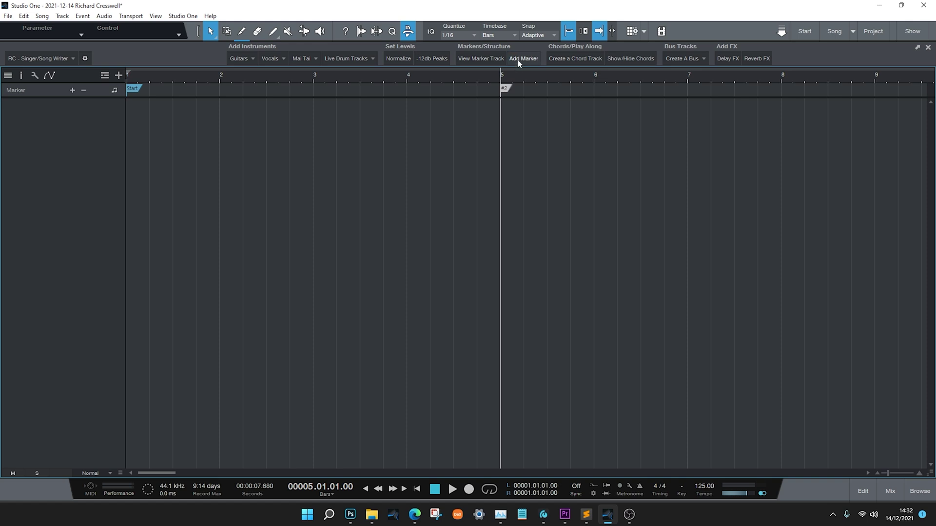
# Rename the bar 5 marker to 'Chorus' and copy it to bar 10.
pyautogui.doubleClick(504, 89)
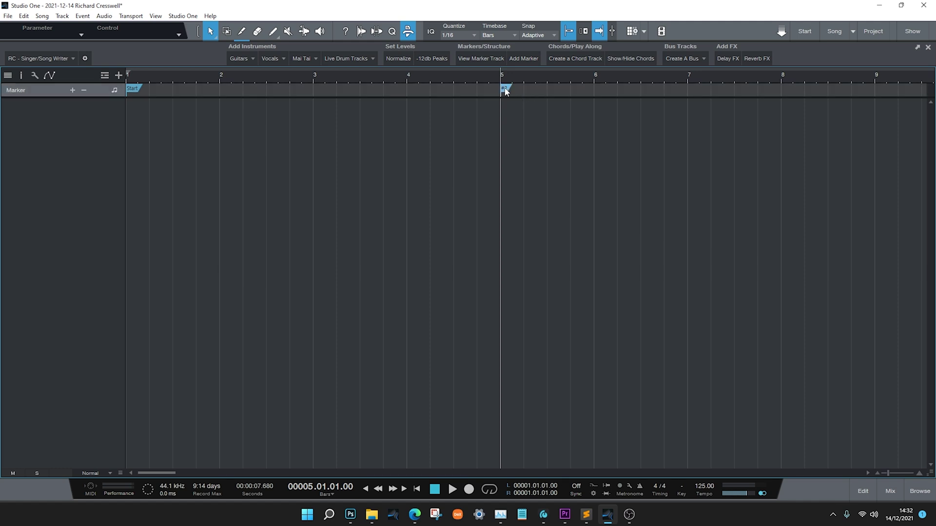
pyautogui.write('Chorus')
pyautogui.press('Return')
pyautogui.press('w')
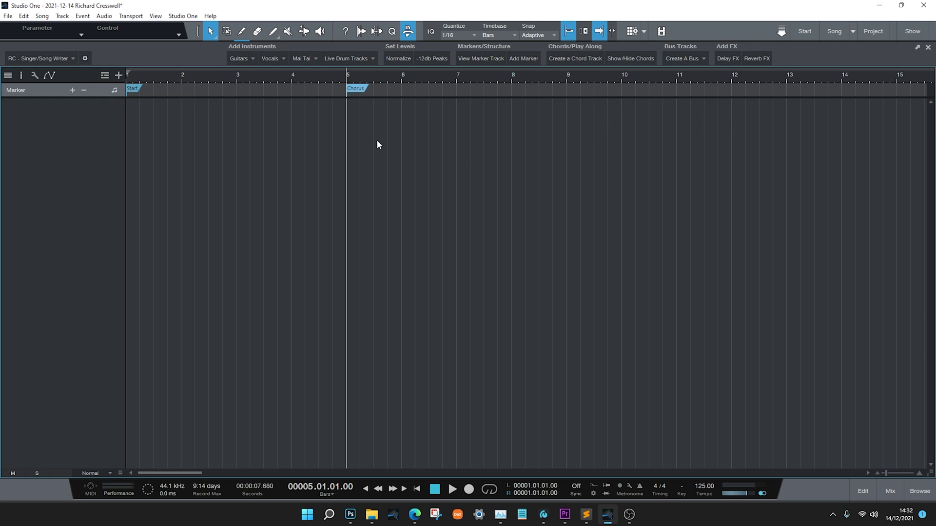
pyautogui.moveTo(360, 91); pyautogui.dragTo(624, 88)
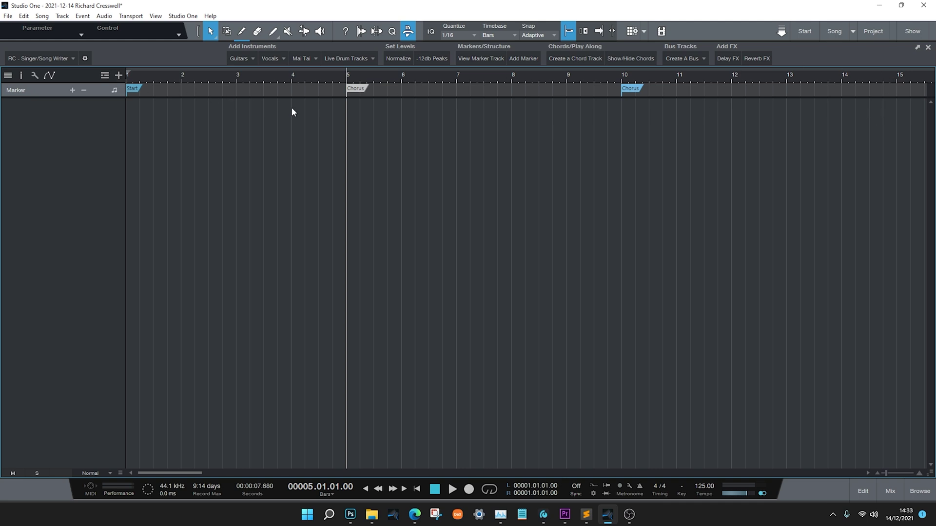
pyautogui.click(622, 59)
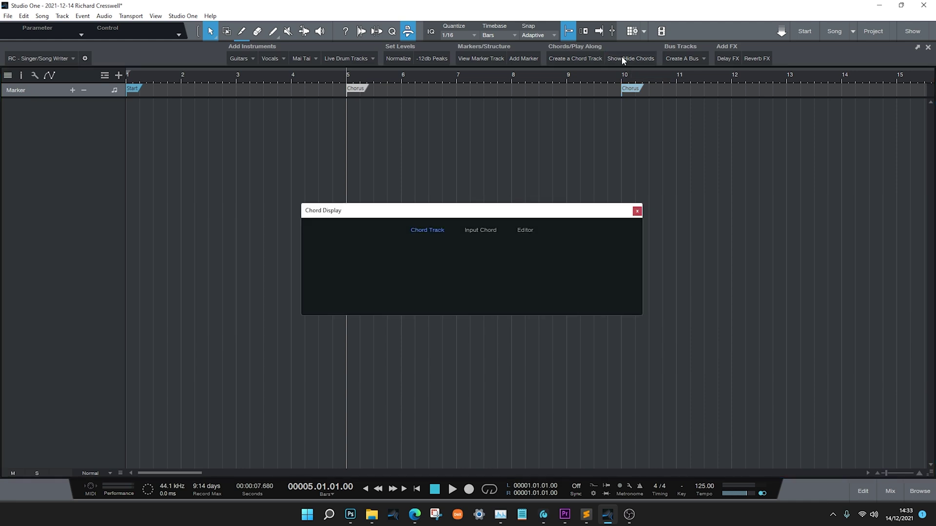
pyautogui.moveTo(512, 215); pyautogui.dragTo(510, 205)
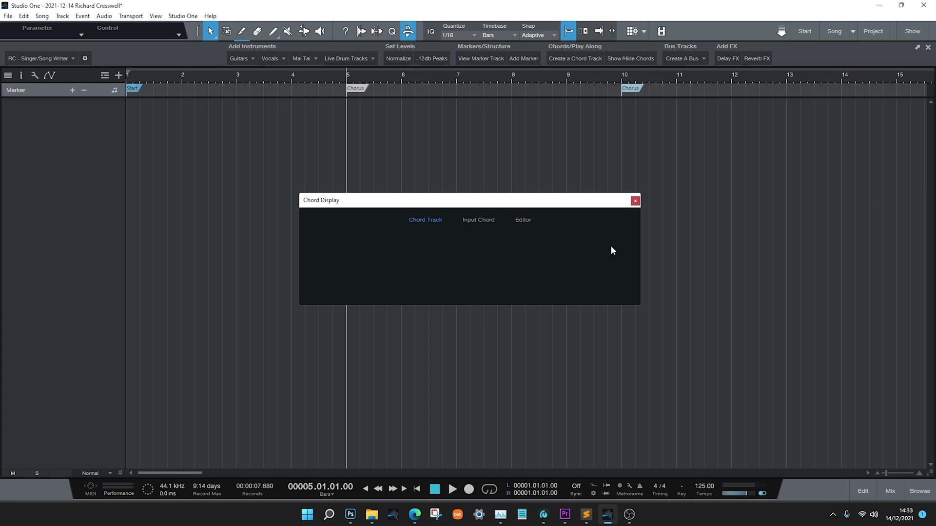
pyautogui.click(635, 200)
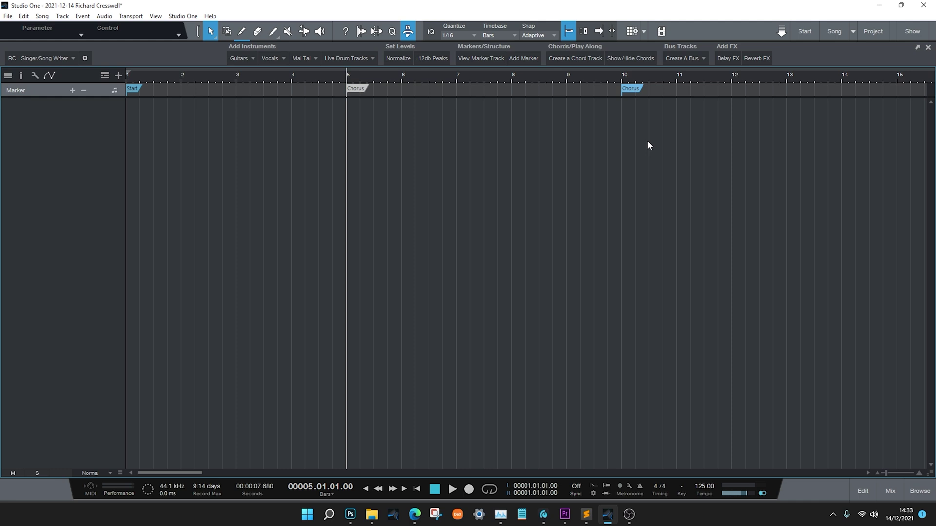
pyautogui.click(694, 59)
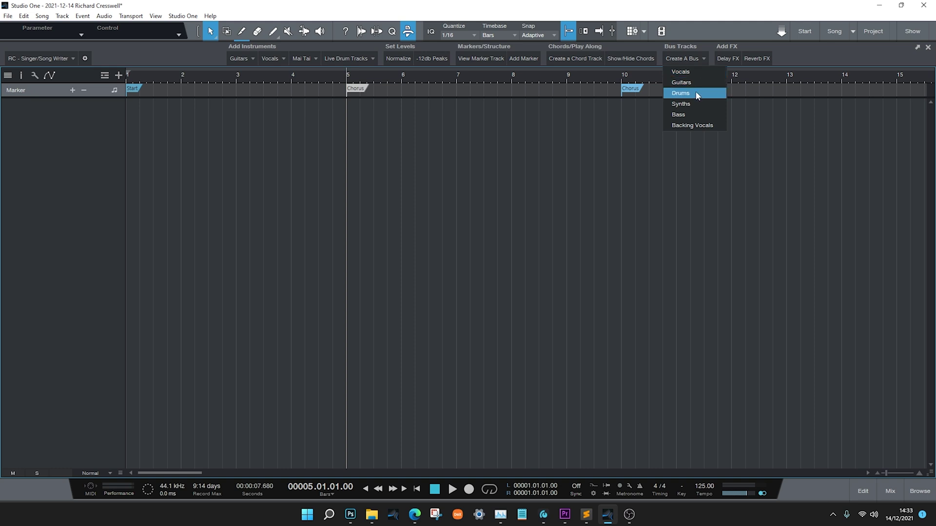
pyautogui.click(553, 124)
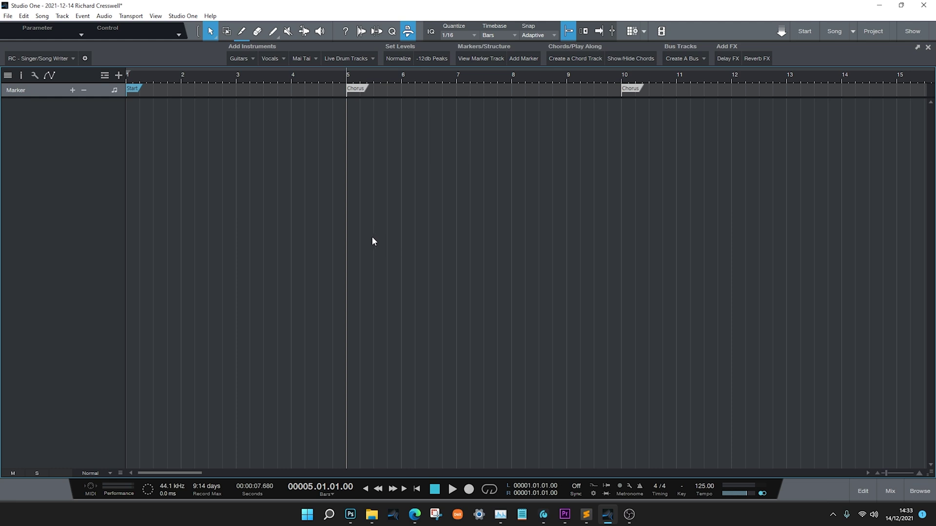
# Add Guitar L and Guitar R tracks, panned hard left and hard right in the mixer.
pyautogui.click(247, 59)
pyautogui.click(247, 71)
pyautogui.click(246, 61)
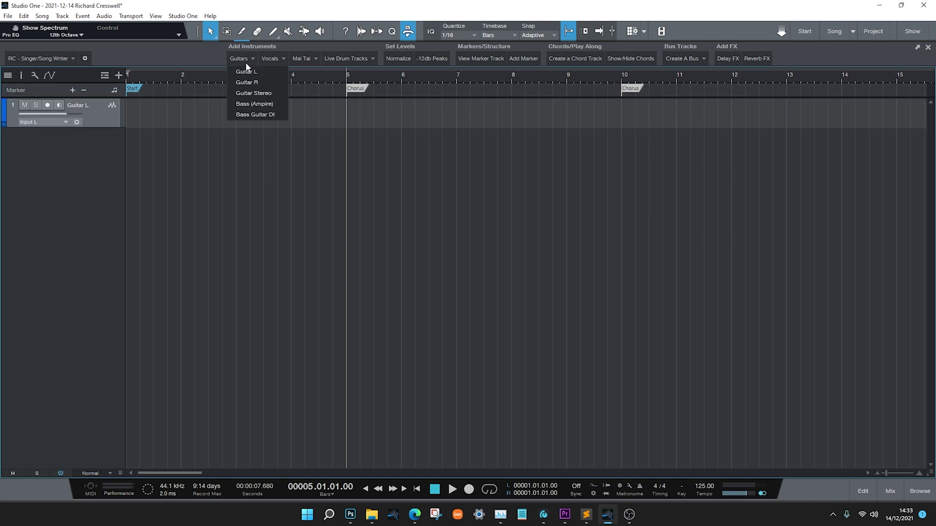
pyautogui.click(248, 84)
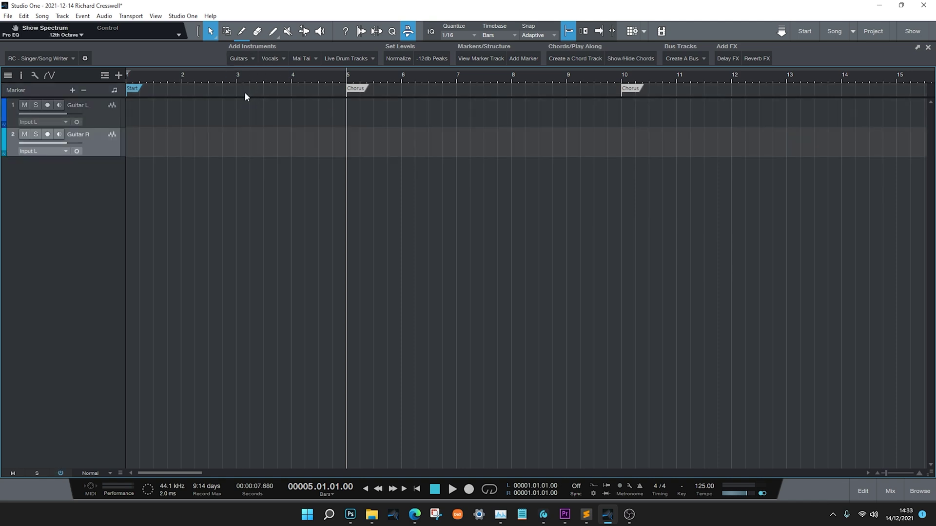
pyautogui.click(891, 491)
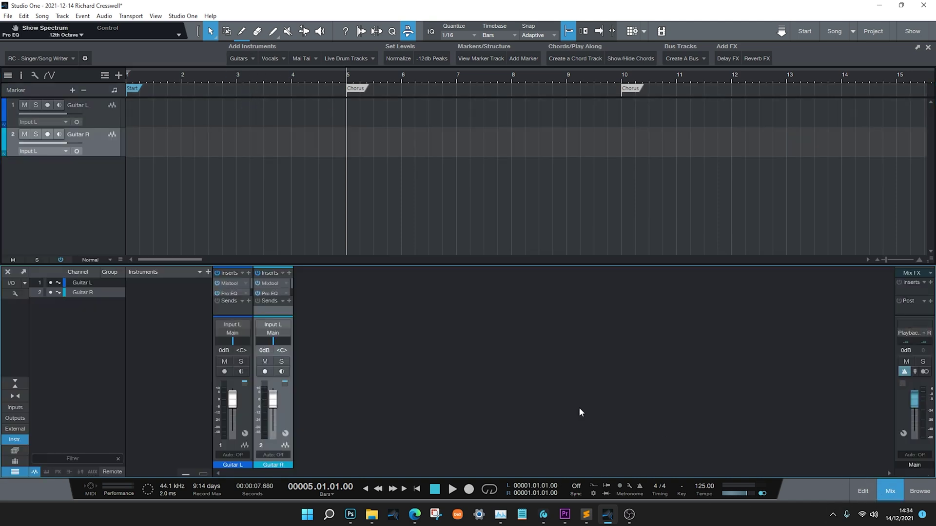
pyautogui.moveTo(231, 342); pyautogui.dragTo(212, 346)
pyautogui.moveTo(274, 340); pyautogui.dragTo(306, 342)
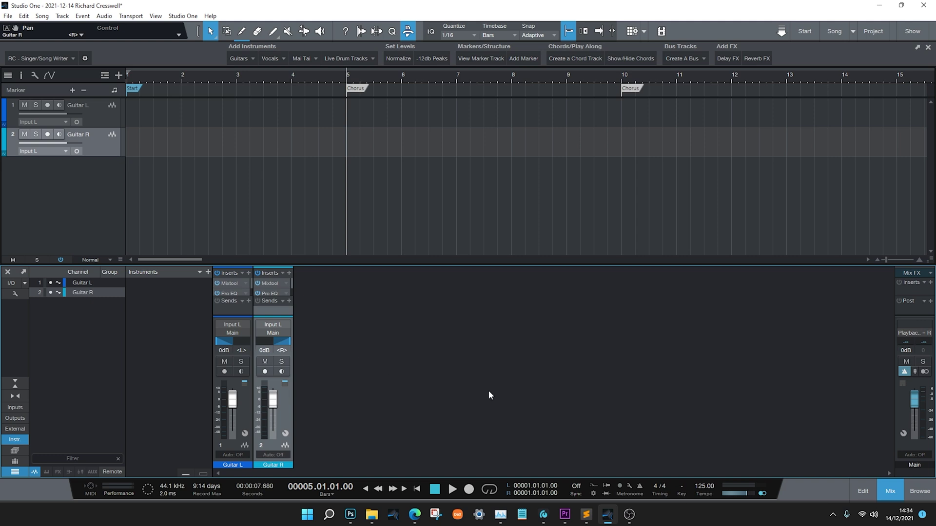
pyautogui.click(888, 493)
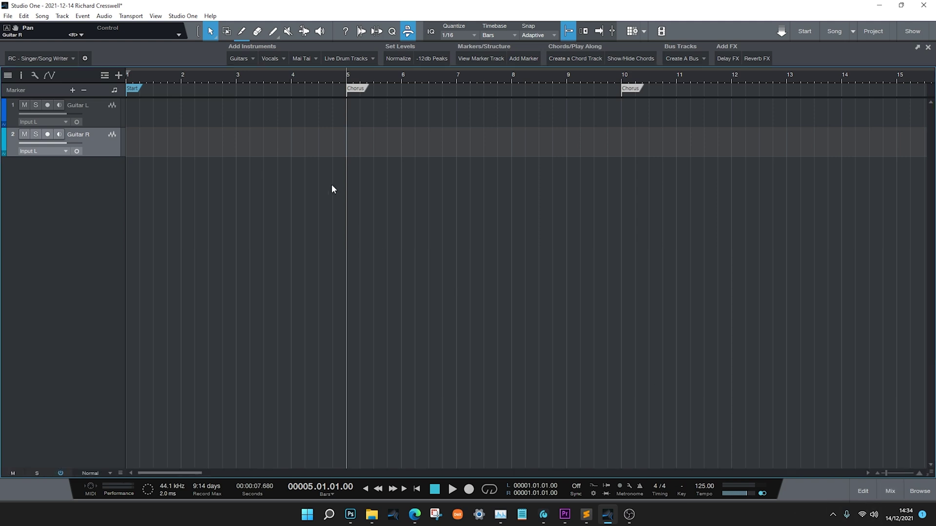
# Add a Guitar Stereo track and a Bass Guitar DI track.
pyautogui.click(245, 57)
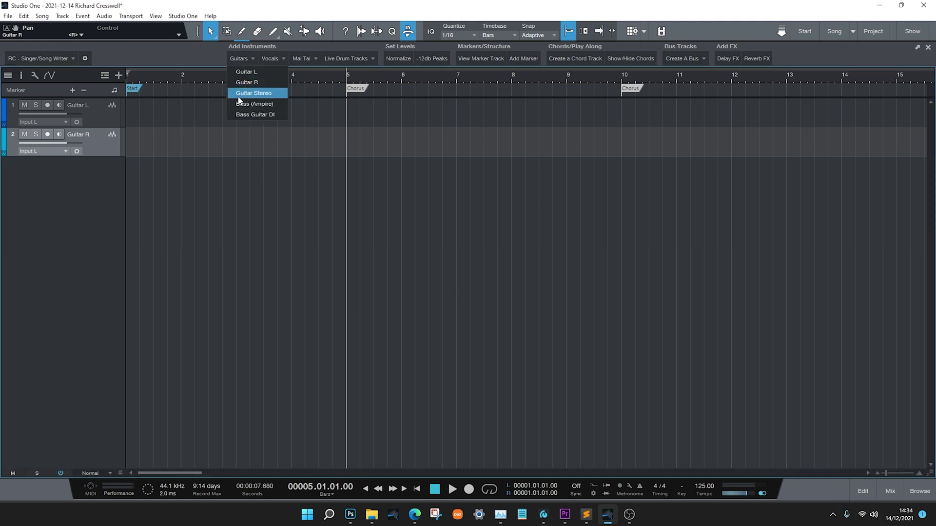
pyautogui.click(239, 93)
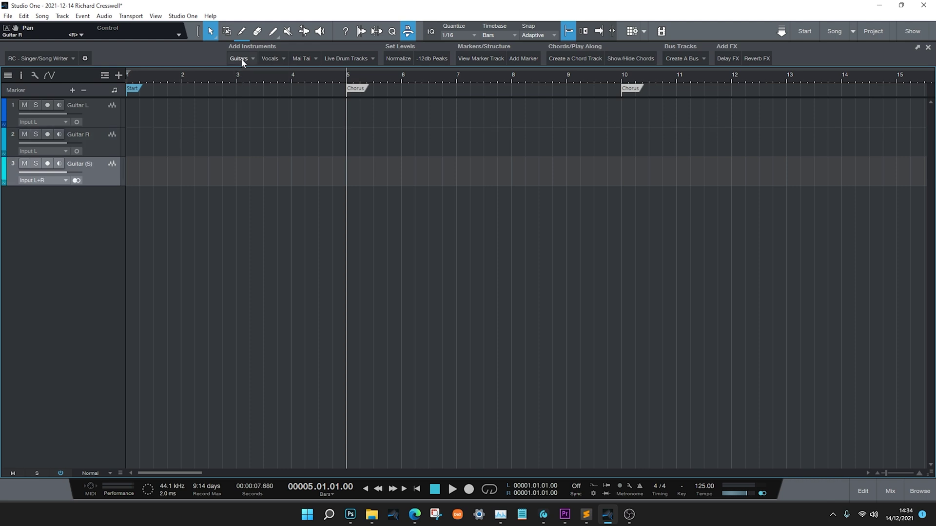
pyautogui.click(242, 61)
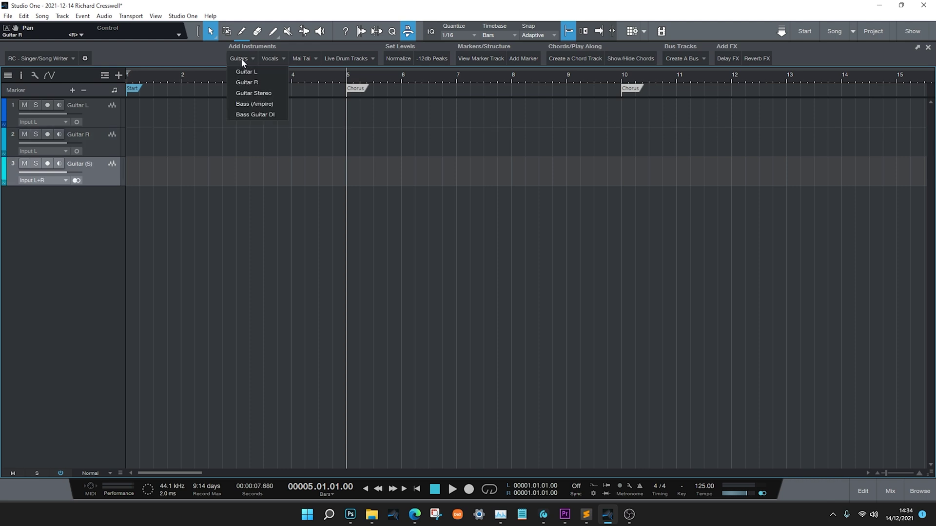
pyautogui.click(246, 115)
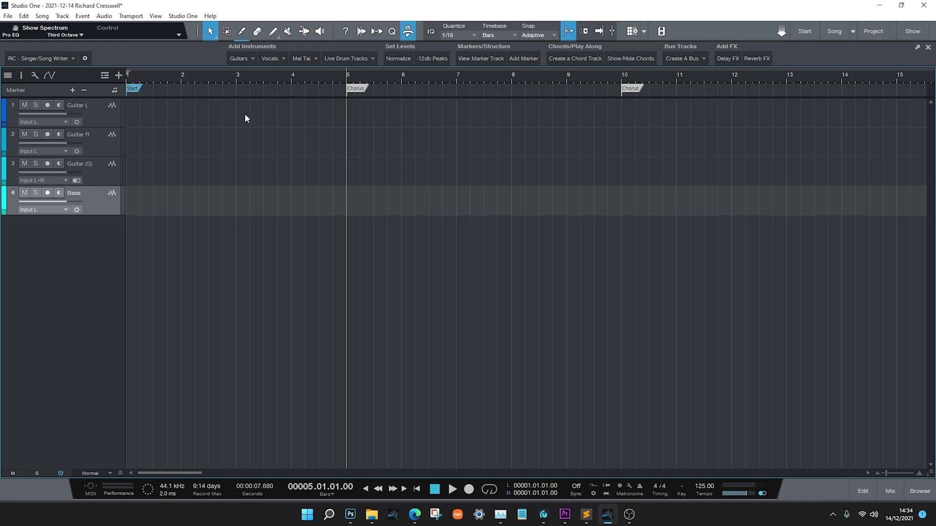
# Colour the three guitar tracks blue and the Bass track red.
pyautogui.click(88, 163)
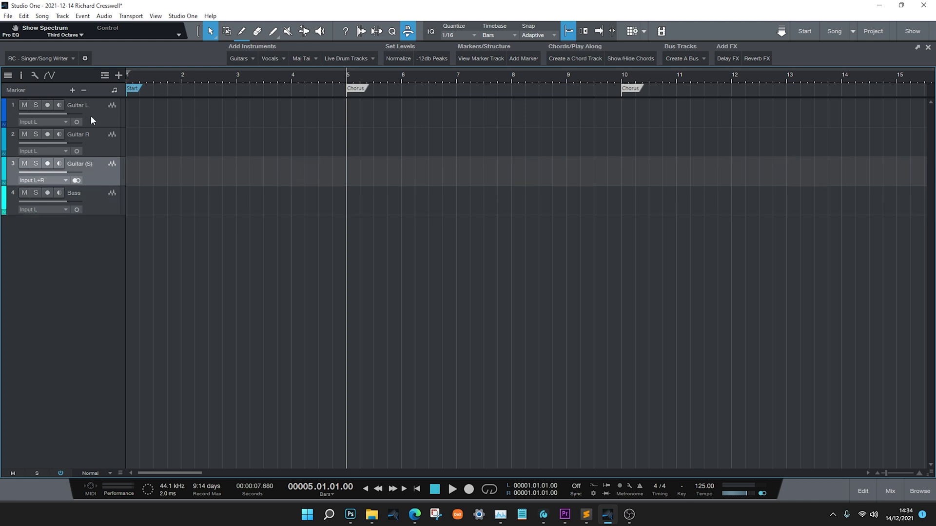
pyautogui.keyDown('shift'); pyautogui.click(92, 106); pyautogui.keyUp('shift')
pyautogui.click(5, 113)
pyautogui.click(10, 113)
pyautogui.click(71, 200)
pyautogui.click(5, 204)
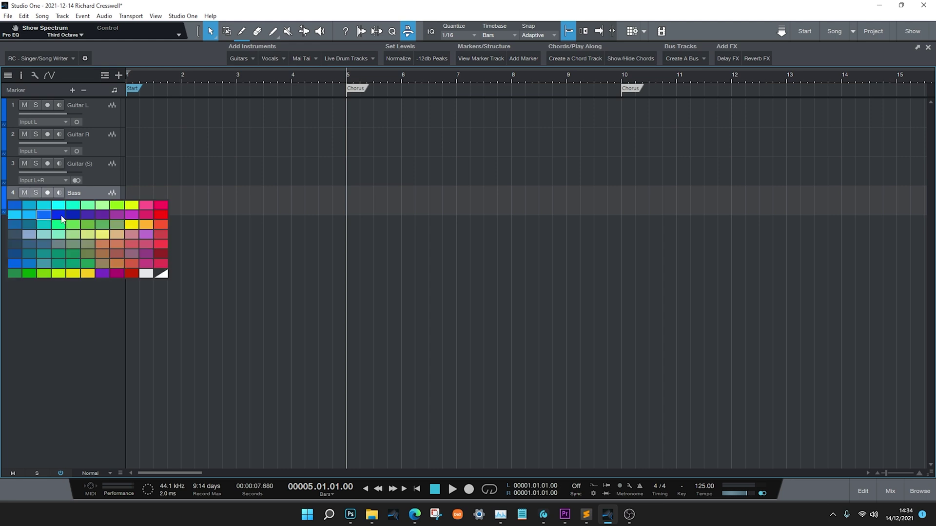
pyautogui.click(162, 236)
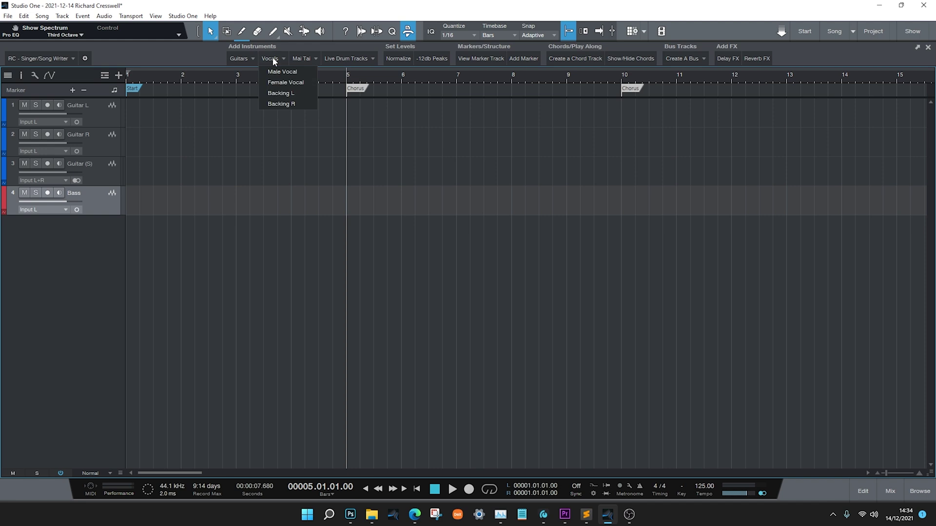
# Add Female Vocal, Backing L and Backing R vocal tracks.
pyautogui.click(285, 82)
pyautogui.click(273, 58)
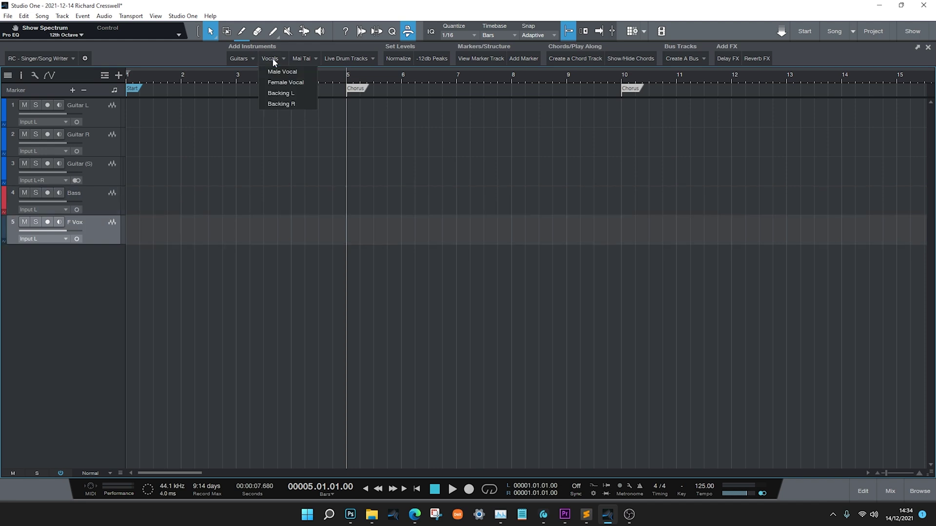
pyautogui.click(276, 93)
pyautogui.click(270, 61)
pyautogui.click(277, 104)
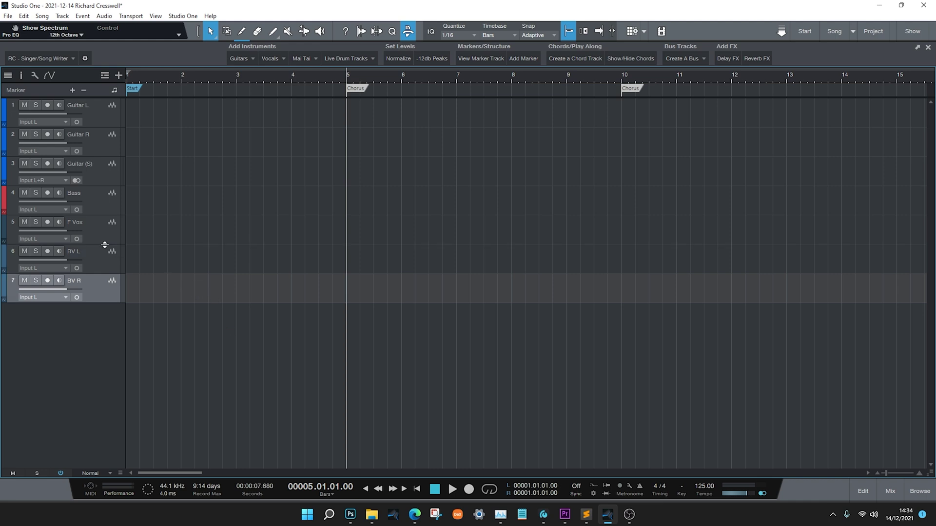
# Colour the vocal tracks pink, with BV L and BV R in pale pink.
pyautogui.keyDown('shift'); pyautogui.click(98, 236); pyautogui.keyUp('shift')
pyautogui.click(4, 228)
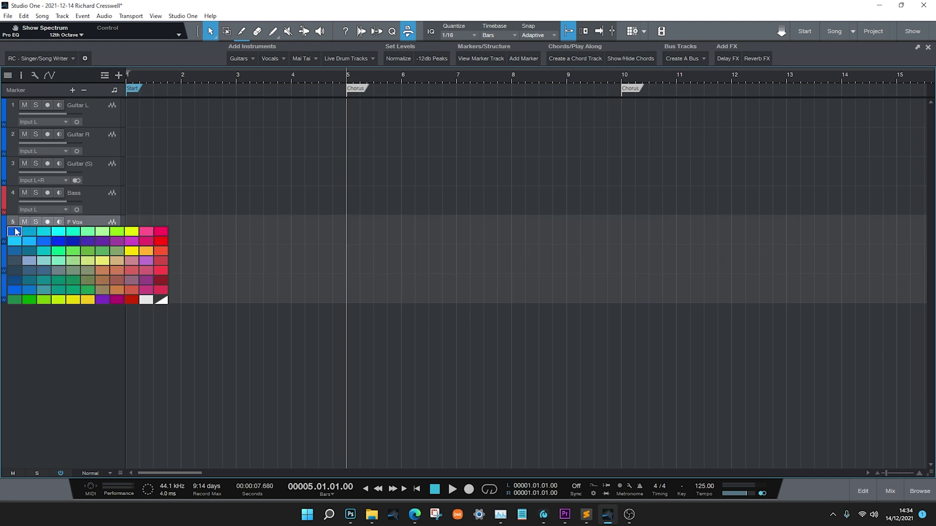
pyautogui.click(148, 236)
pyautogui.click(98, 258)
pyautogui.keyDown('shift'); pyautogui.click(94, 291); pyautogui.keyUp('shift')
pyautogui.click(3, 262)
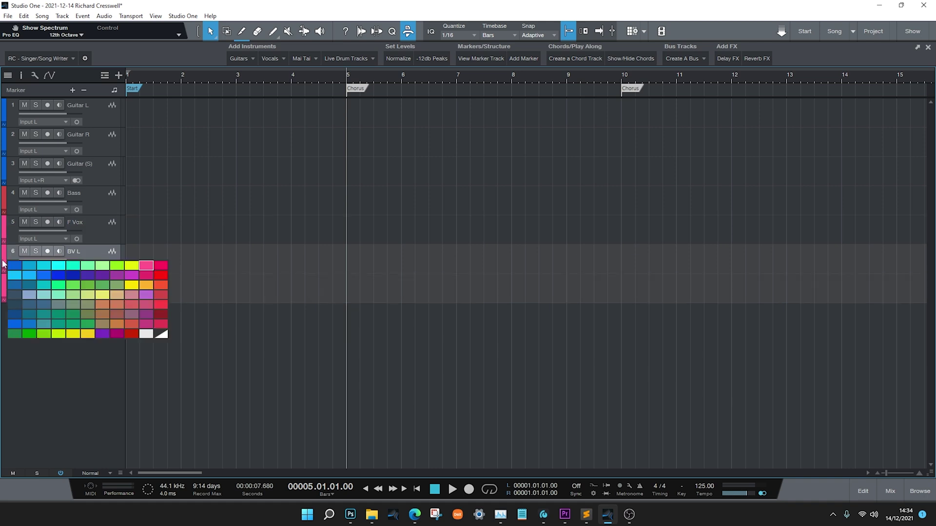
pyautogui.click(130, 295)
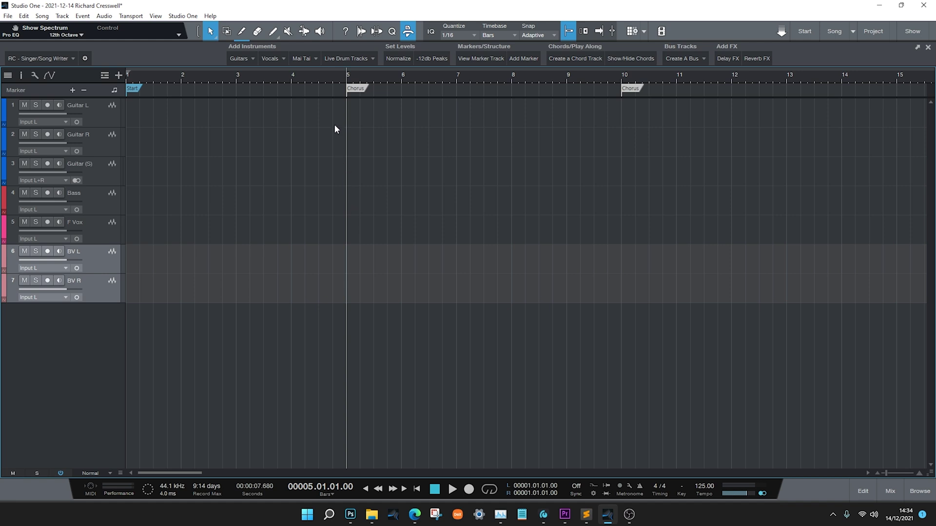
# Add a Mai Tai Pad instrument track and colour it orange.
pyautogui.click(309, 59)
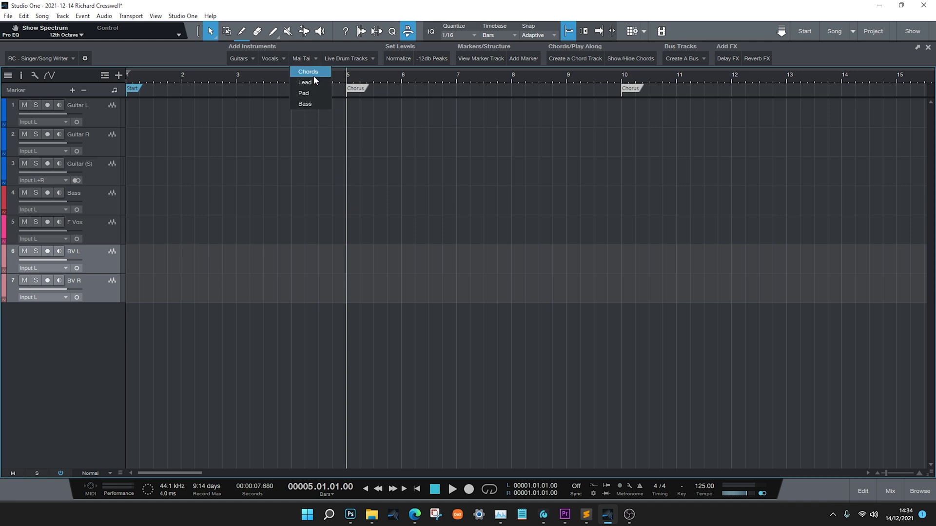
pyautogui.click(316, 93)
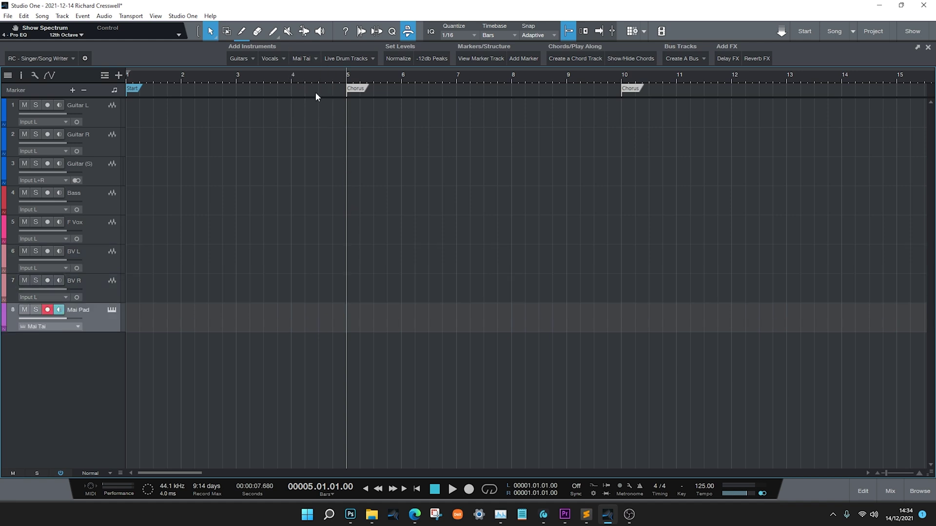
pyautogui.click(4, 316)
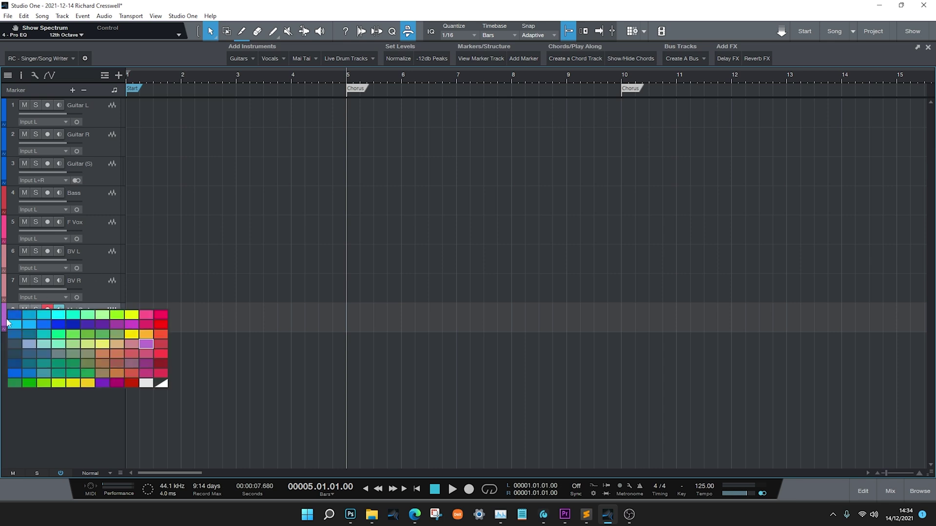
pyautogui.click(144, 336)
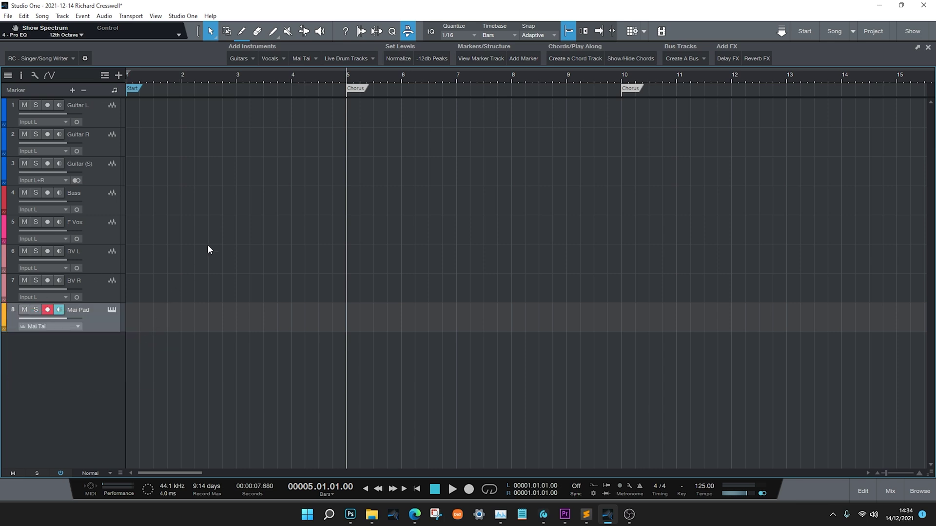
# Add Kick, Snare, Tom 1 (Floor), Tom 2 (Rack) and Hi Hats live drum tracks.
pyautogui.click(350, 59)
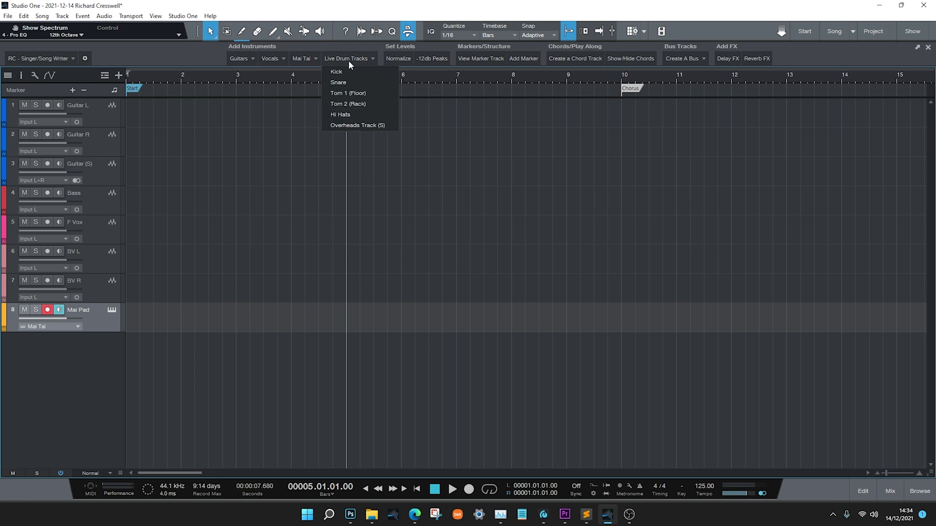
pyautogui.click(343, 71)
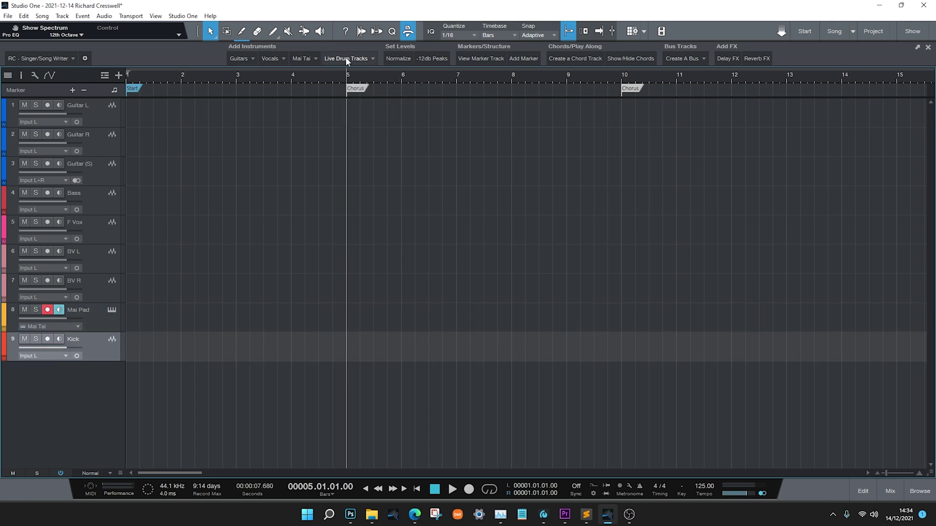
pyautogui.click(342, 82)
pyautogui.click(348, 60)
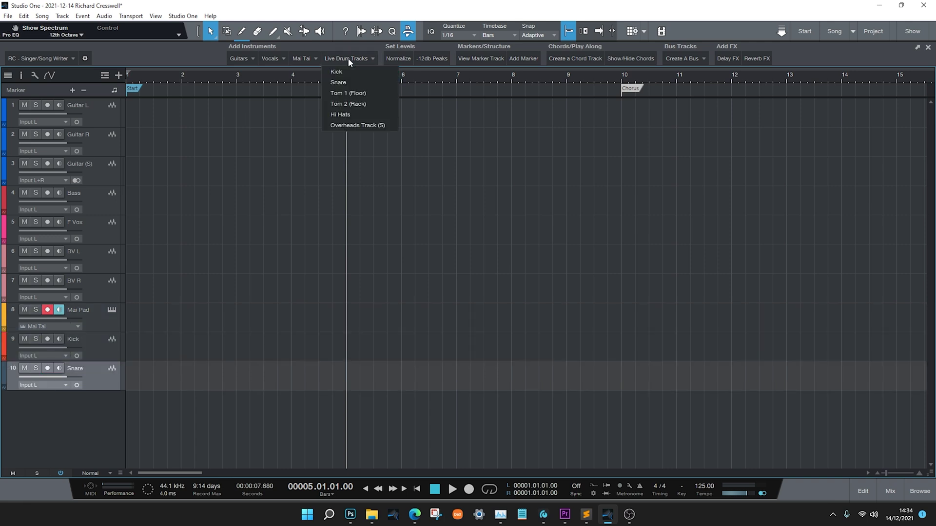
pyautogui.click(357, 94)
pyautogui.click(353, 60)
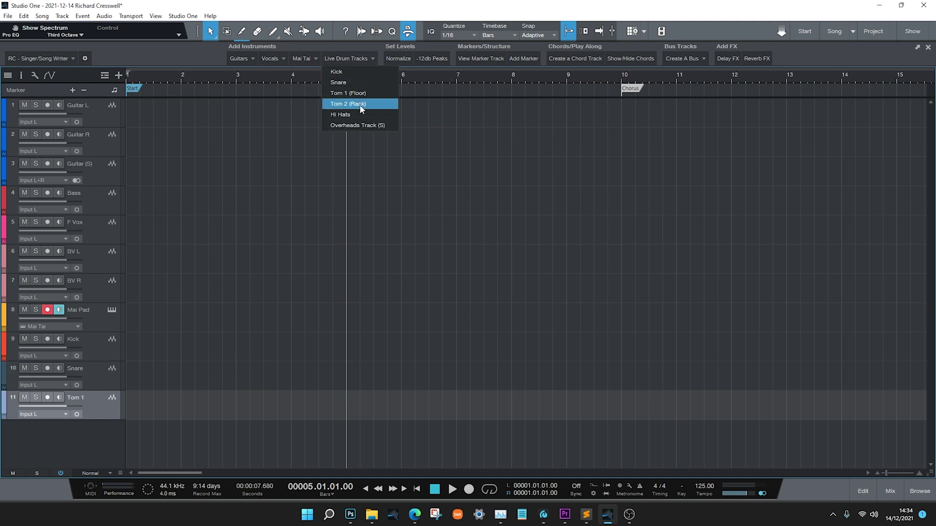
pyautogui.click(348, 103)
pyautogui.click(359, 58)
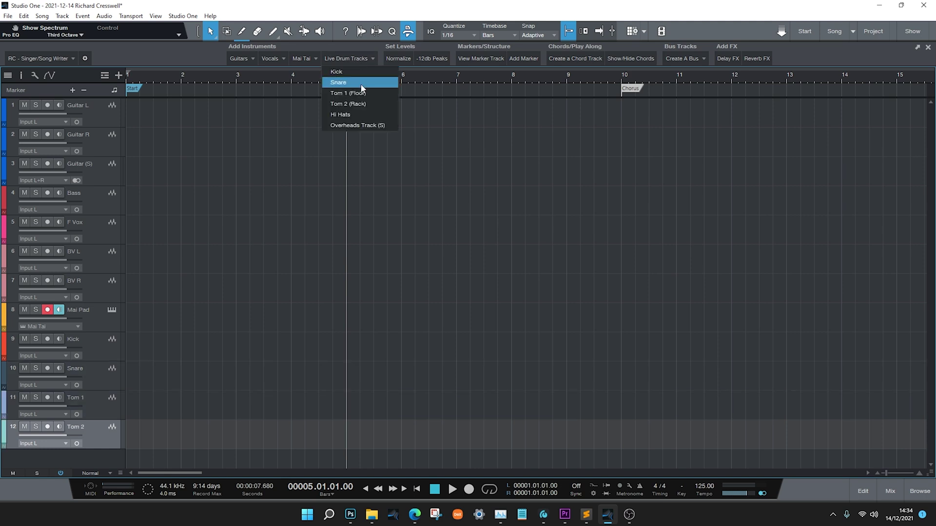
pyautogui.click(356, 112)
pyautogui.click(355, 59)
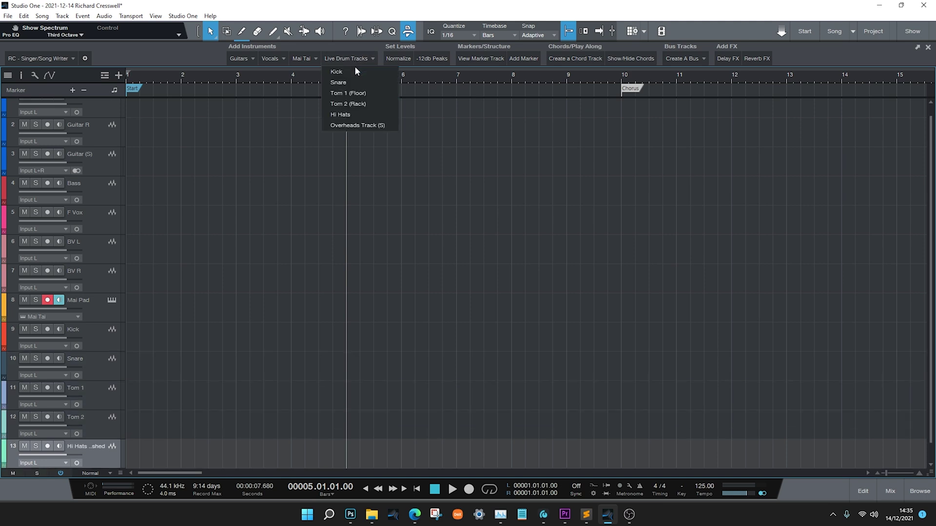
# Add an Overheads (S) drum track and set Kick through Overheads to the default grey.
pyautogui.click(363, 127)
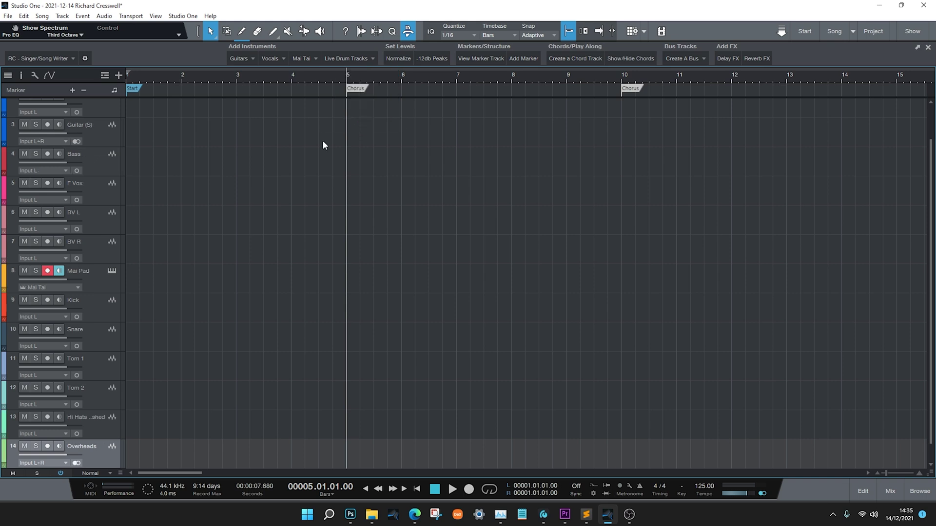
pyautogui.click(95, 286)
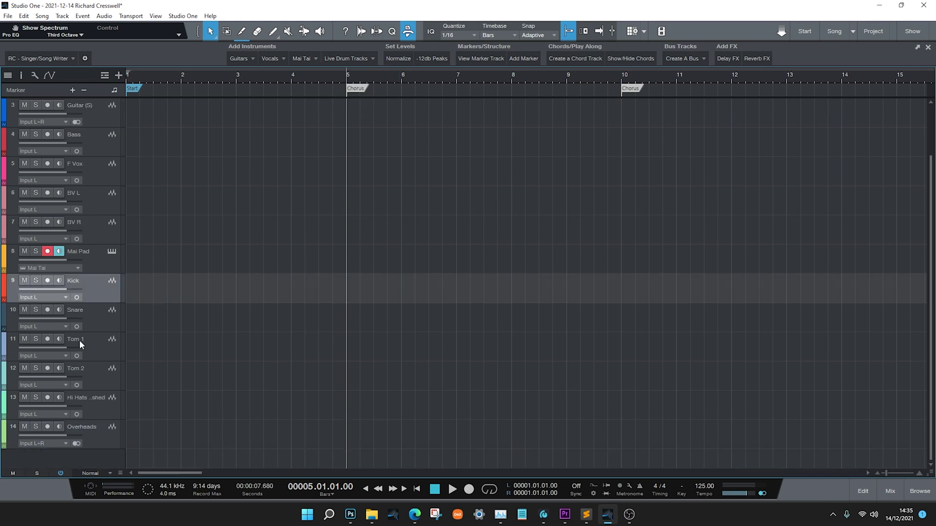
pyautogui.keyDown('shift'); pyautogui.click(88, 428); pyautogui.keyUp('shift')
pyautogui.click(6, 285)
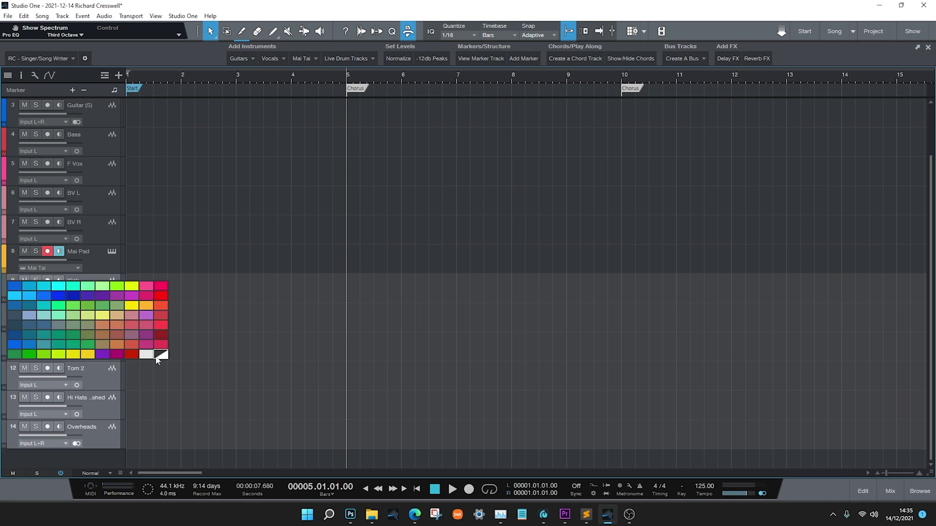
pyautogui.click(159, 355)
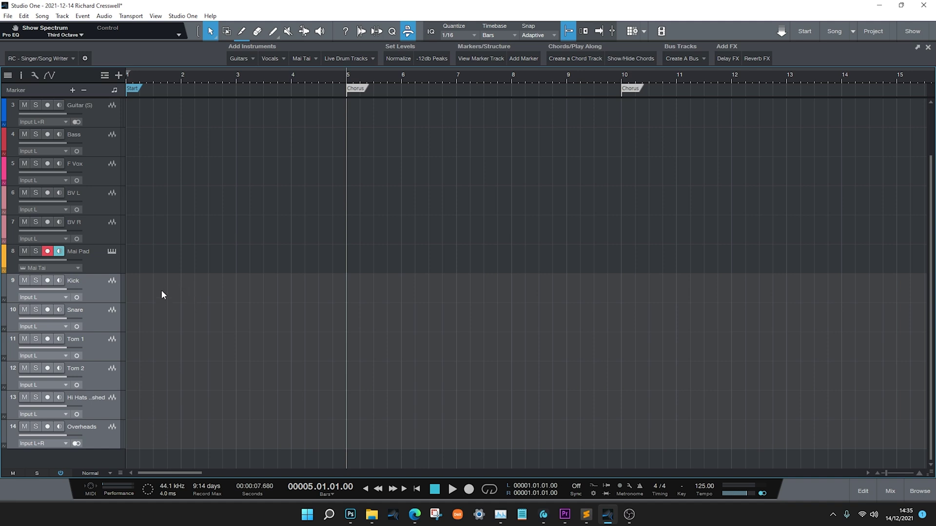
pyautogui.scroll(2, 172, 224)
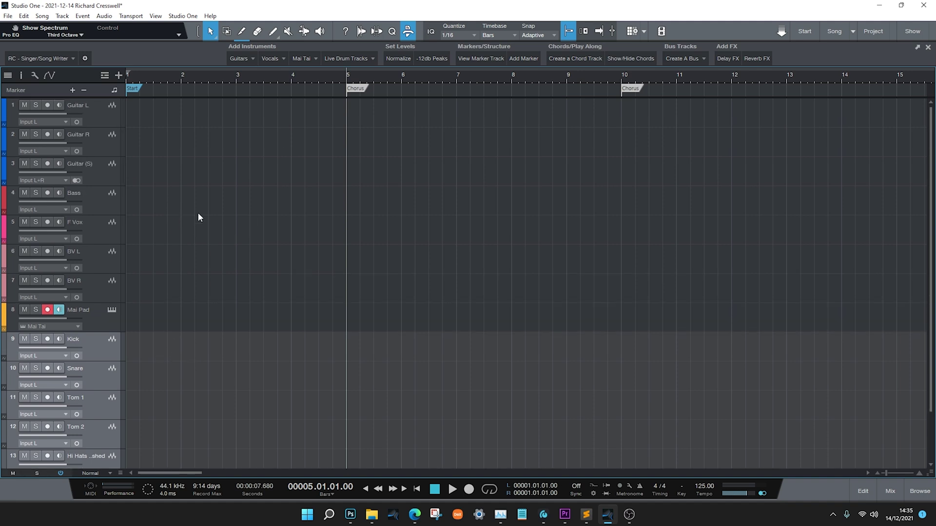
# Open the mixer and pan BV L hard left and BV R hard right.
pyautogui.scroll(-1, 198, 213)
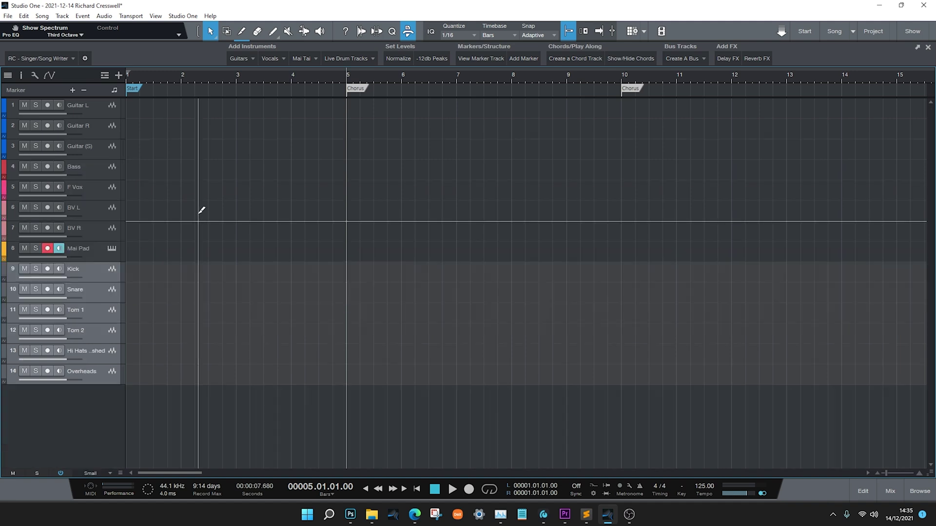
pyautogui.click(891, 491)
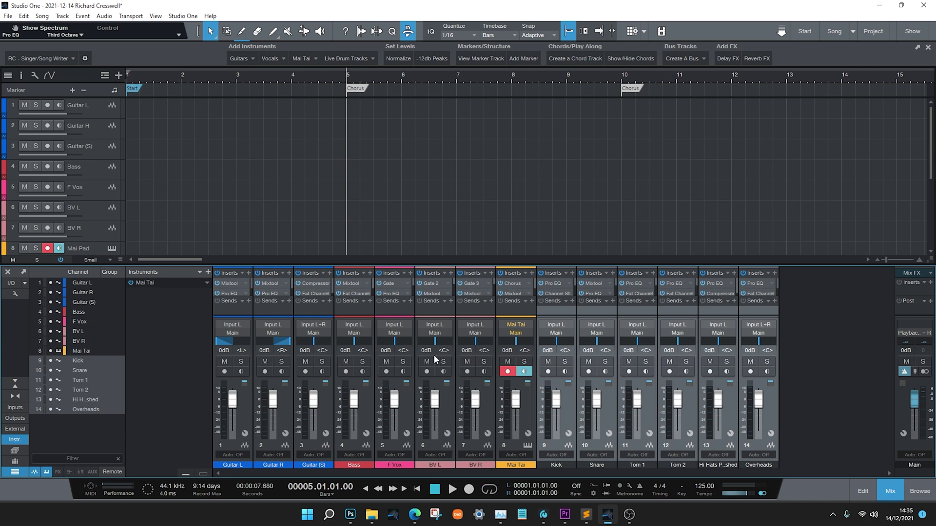
pyautogui.moveTo(431, 341); pyautogui.dragTo(487, 341)
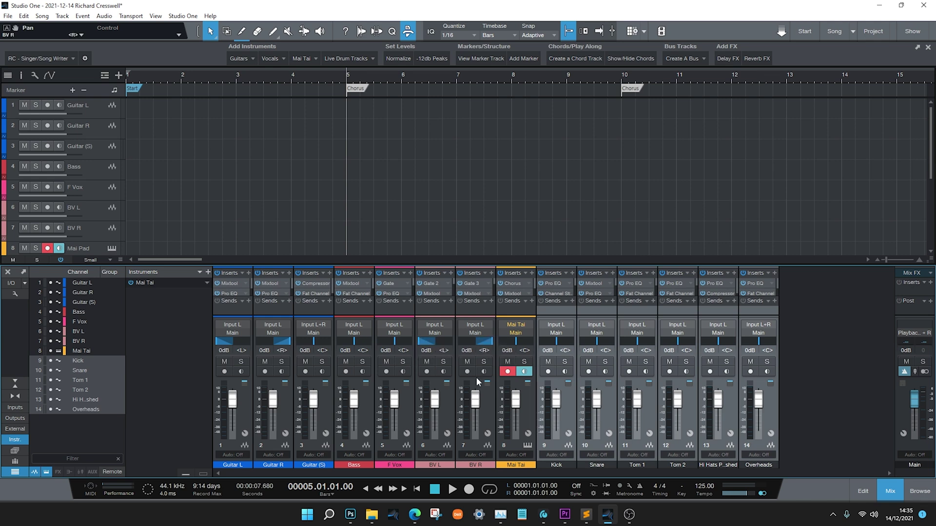
# Enlarge the mixer to show full insert lists and disarm recording on Mai Tai.
pyautogui.click(513, 412)
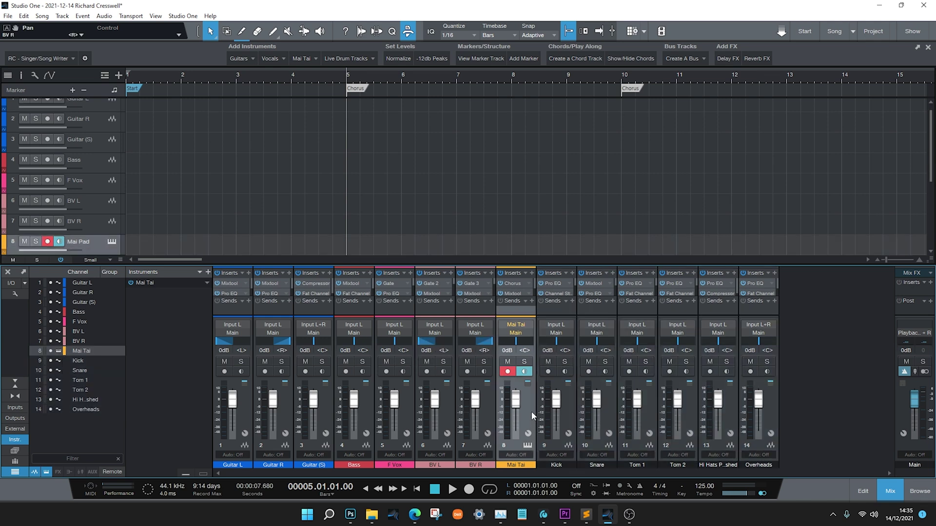
pyautogui.click(528, 446)
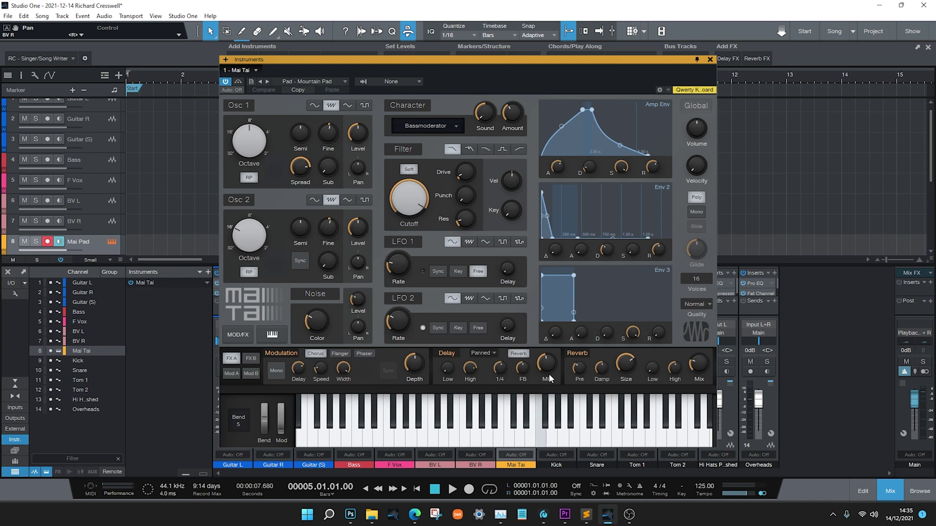
pyautogui.click(710, 59)
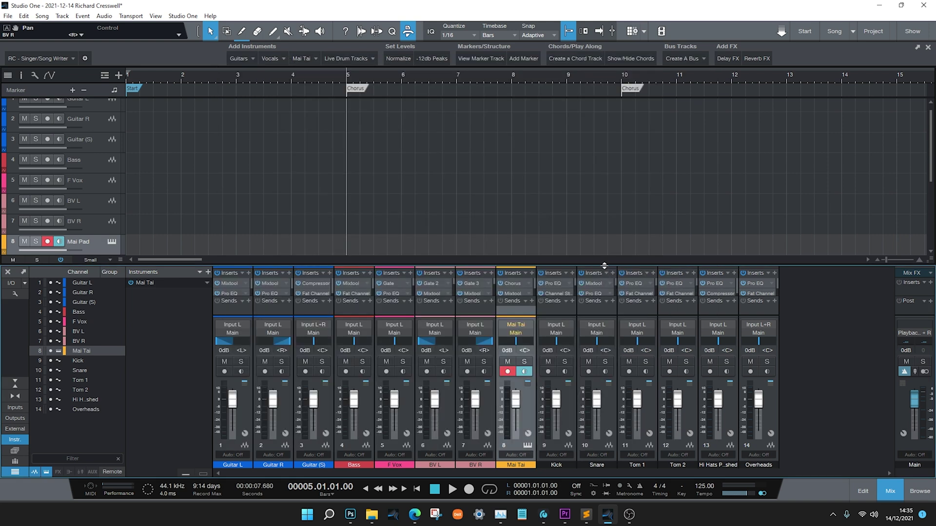
pyautogui.moveTo(603, 265); pyautogui.dragTo(601, 193)
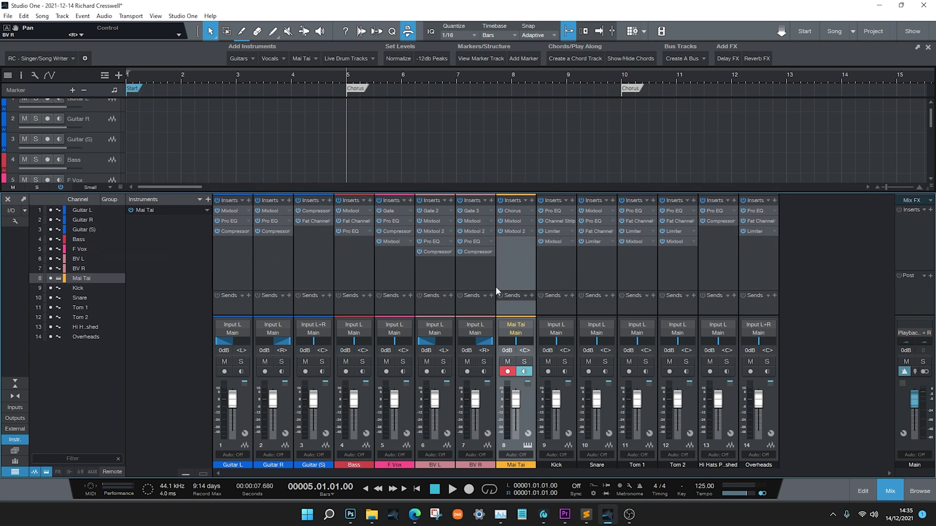
pyautogui.click(509, 372)
# Select the Kick, Snare, Tom 1, Tom 2, Hi Hats and Overheads channels together.
pyautogui.click(561, 280)
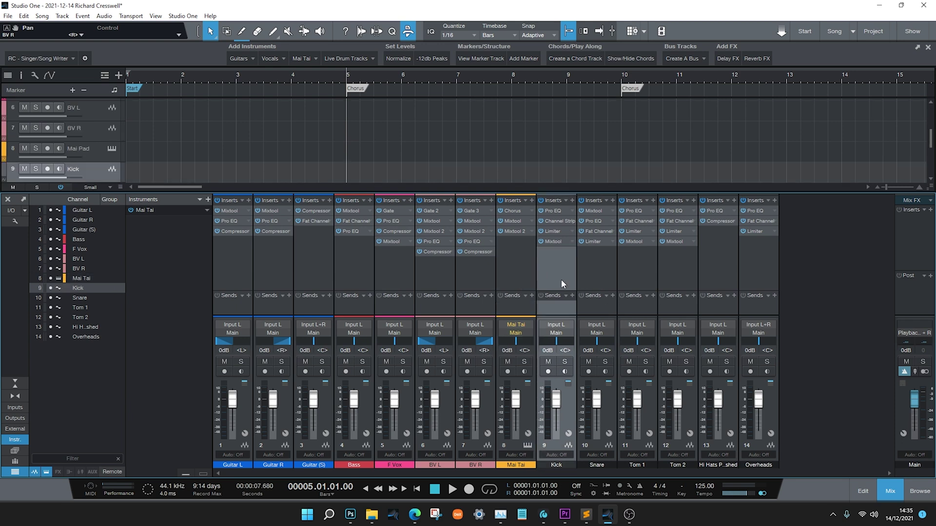
pyautogui.click(599, 278)
pyautogui.click(633, 274)
pyautogui.click(667, 272)
pyautogui.click(718, 271)
pyautogui.click(757, 270)
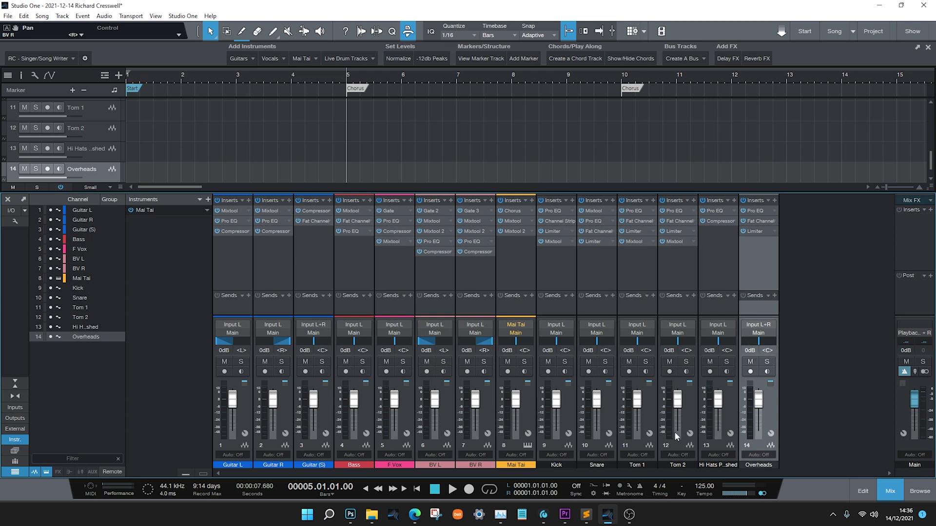
# Place Vox 1.wav on the F Vox track and loop bars 1–9.
pyautogui.click(889, 490)
pyautogui.click(920, 491)
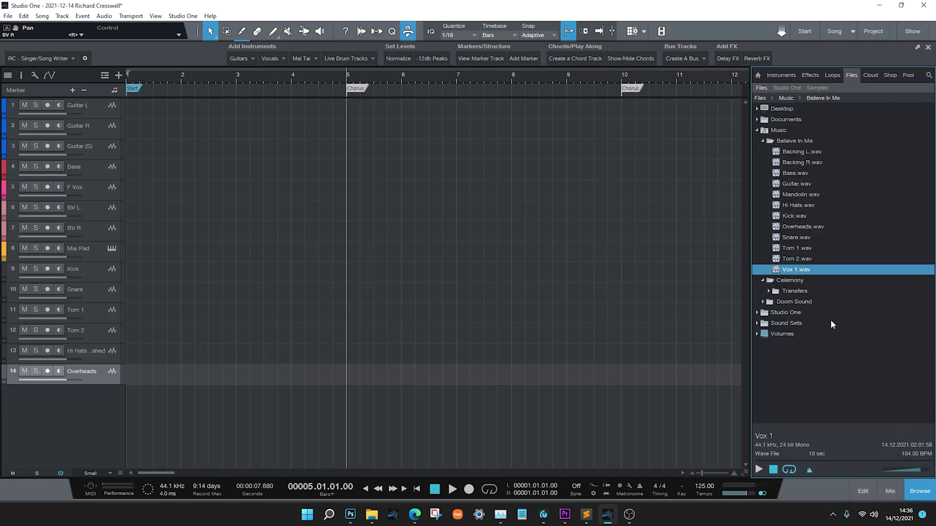
pyautogui.moveTo(797, 275); pyautogui.dragTo(142, 192)
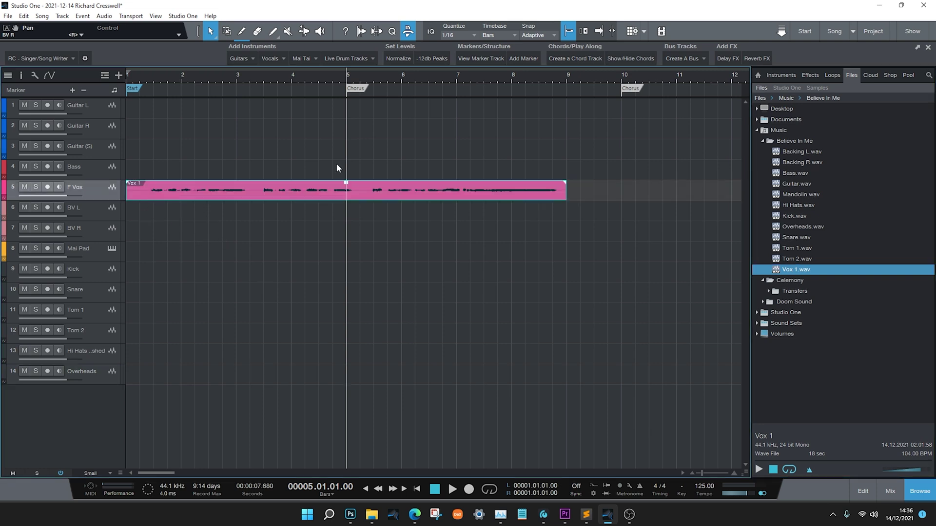
pyautogui.click(570, 77)
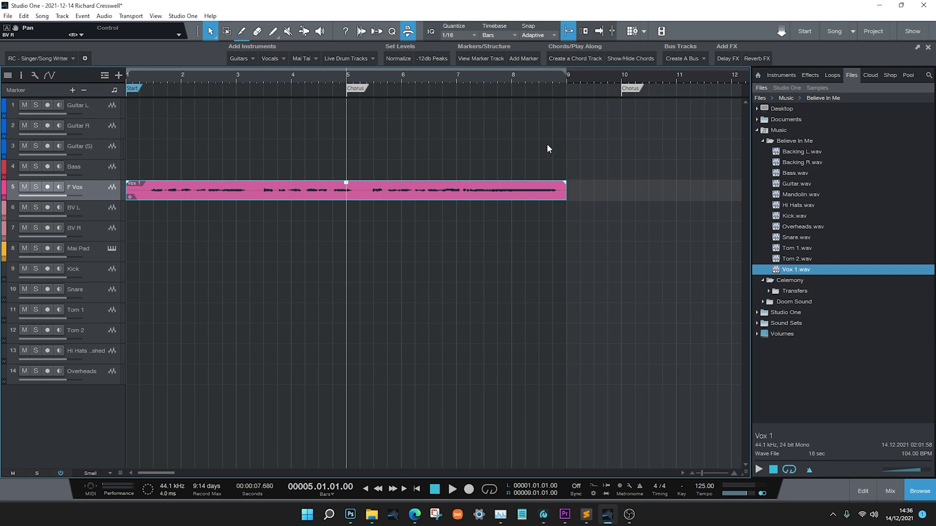
pyautogui.press('KP_Divide')
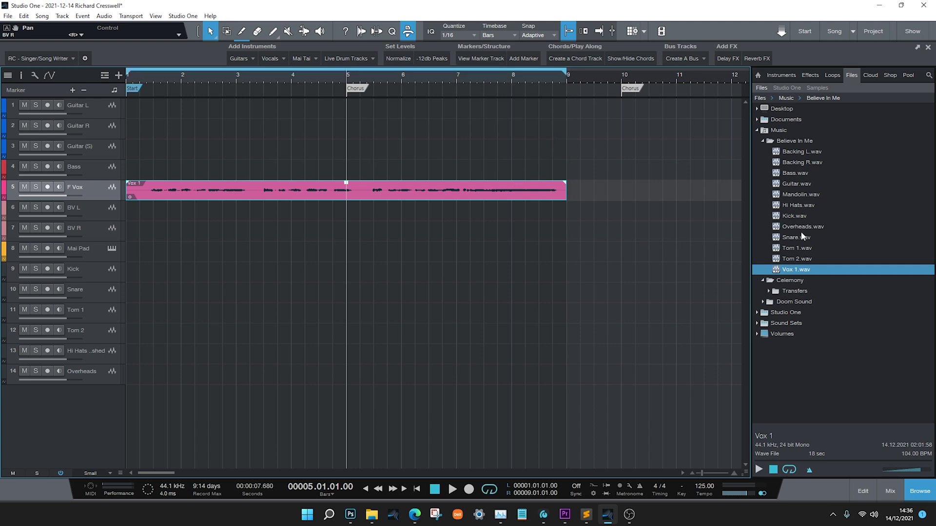
# Place Backing L.wav and Backing R.wav on the BV L and BV R tracks.
pyautogui.click(799, 152)
pyautogui.keyDown('shift'); pyautogui.click(800, 162); pyautogui.keyUp('shift')
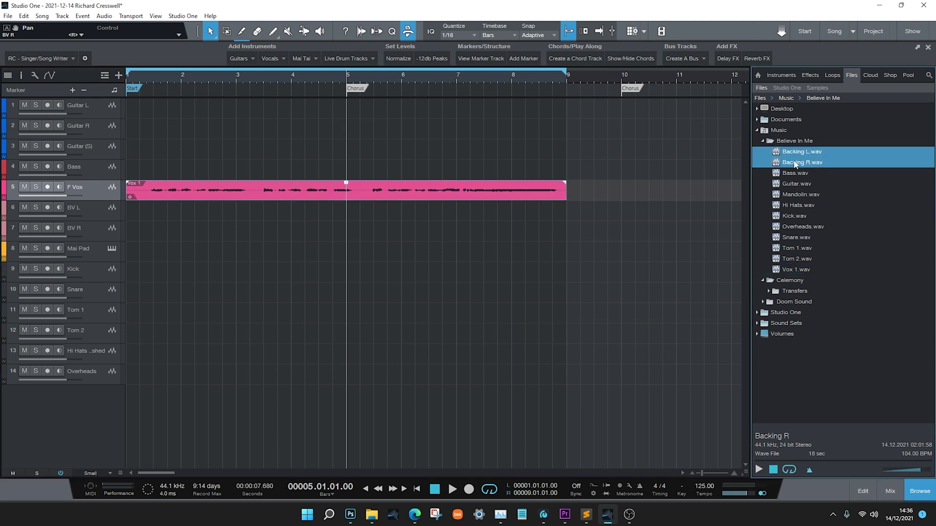
pyautogui.moveTo(794, 162); pyautogui.dragTo(117, 195)
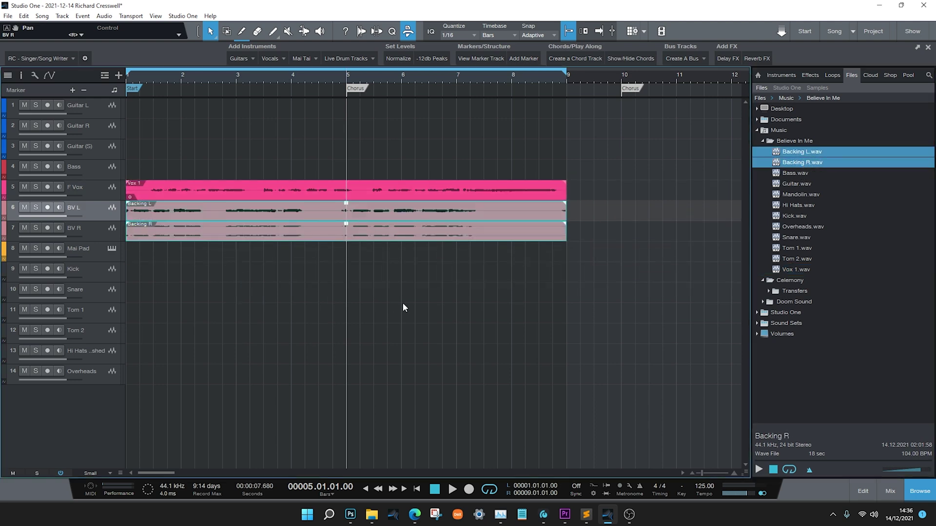
pyautogui.click(385, 294)
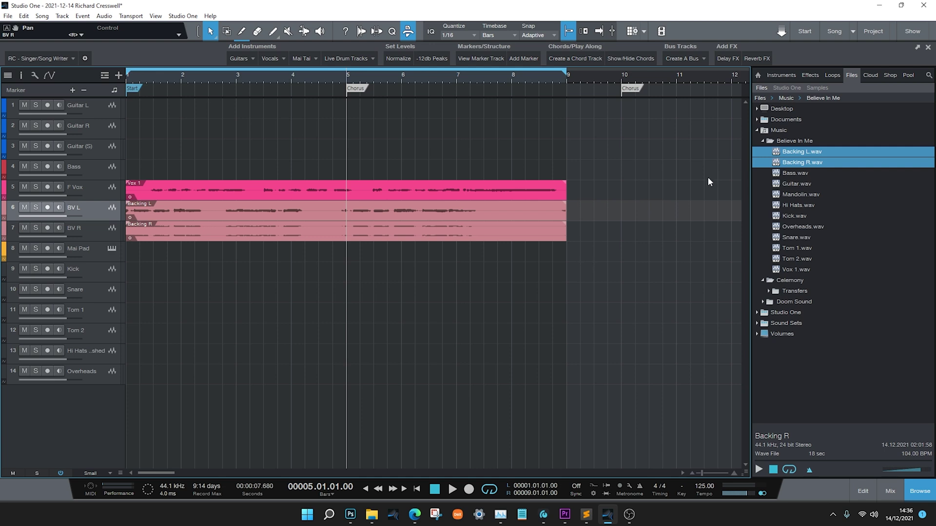
# Place Kick, Snare, Tom 1, Tom 2 and Hi Hats audio files on their drum tracks.
pyautogui.click(796, 217)
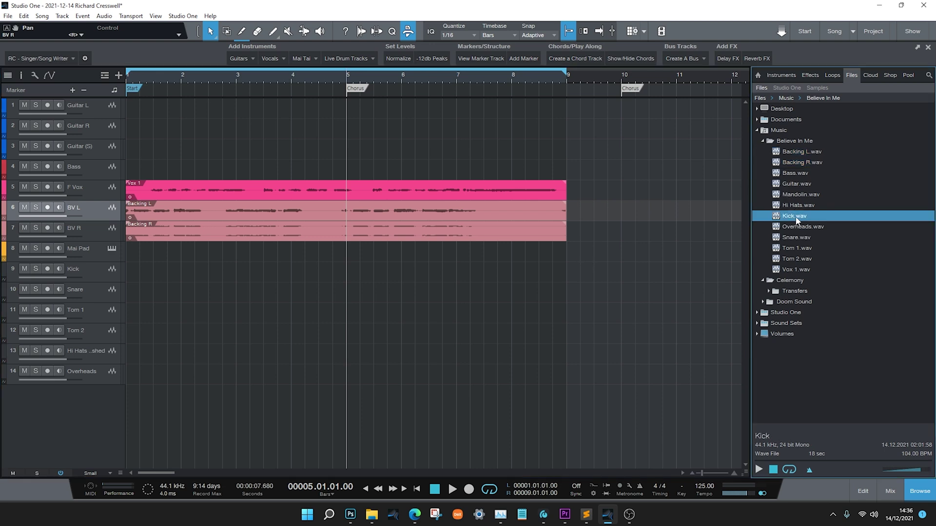
pyautogui.moveTo(796, 221); pyautogui.dragTo(146, 285)
pyautogui.click(796, 238)
pyautogui.moveTo(795, 238); pyautogui.dragTo(144, 294)
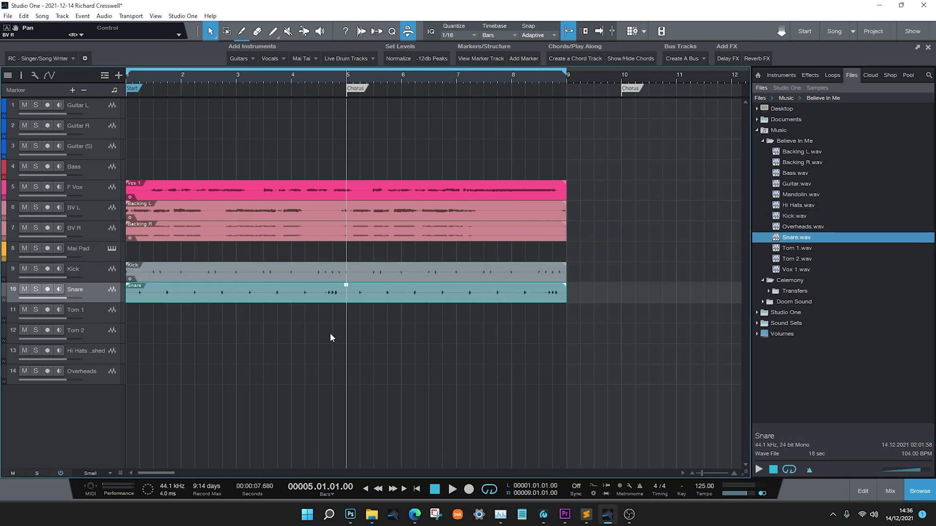
pyautogui.click(801, 249)
pyautogui.keyDown('shift'); pyautogui.click(800, 258); pyautogui.keyUp('shift')
pyautogui.moveTo(799, 258); pyautogui.dragTo(145, 324)
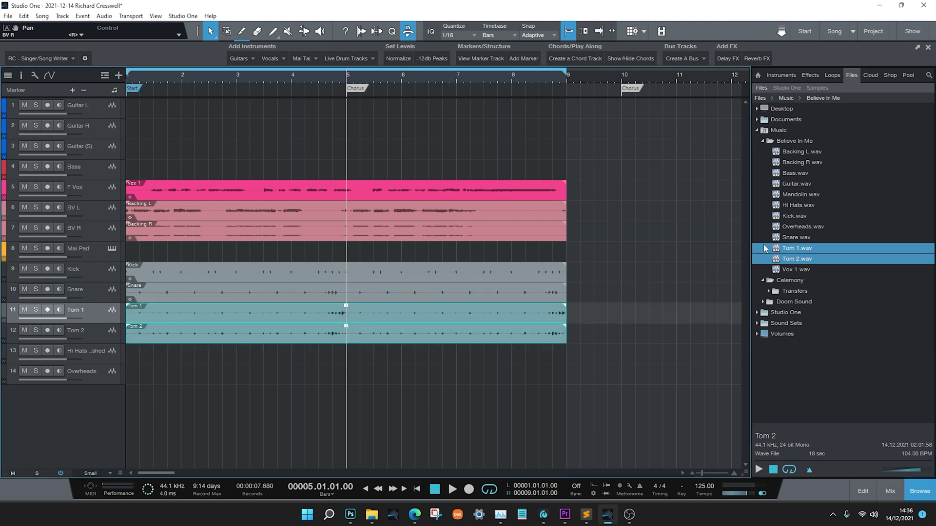
pyautogui.moveTo(800, 206); pyautogui.dragTo(142, 351)
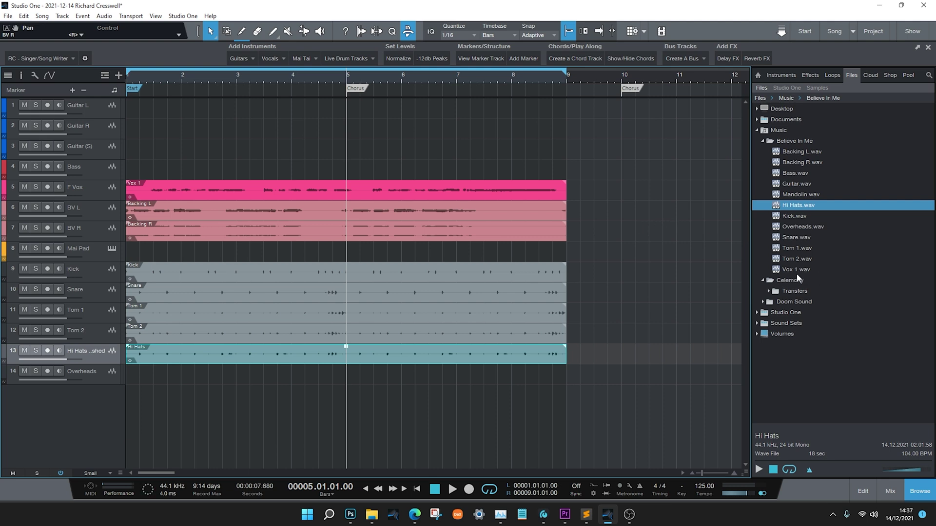
# Place Overheads.wav, Guitar.wav on Guitar L and R, Mandolin.wav and Bass.wav on their tracks.
pyautogui.click(832, 75)
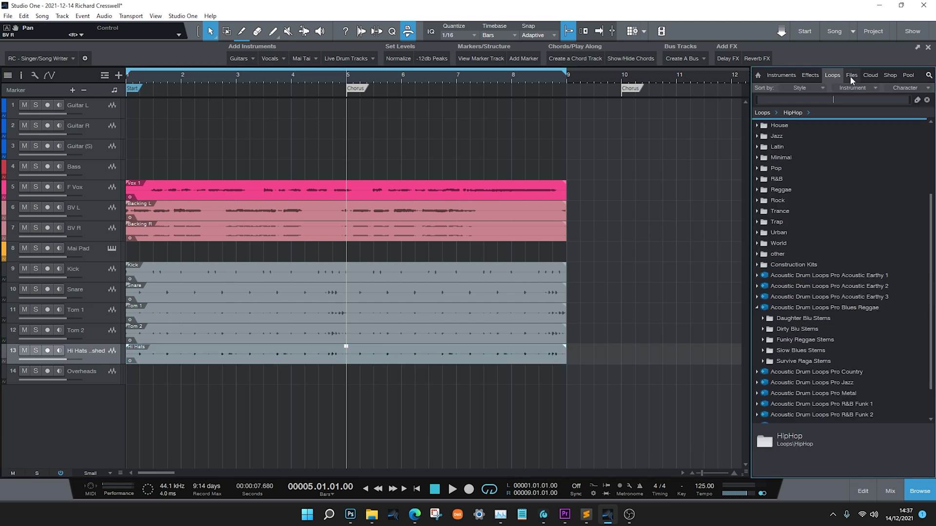
pyautogui.click(852, 77)
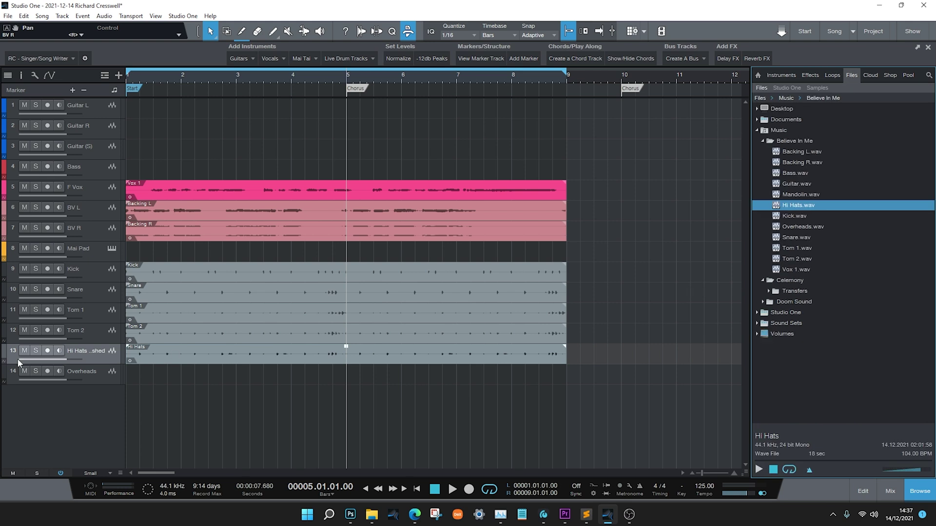
pyautogui.moveTo(802, 229); pyautogui.dragTo(141, 370)
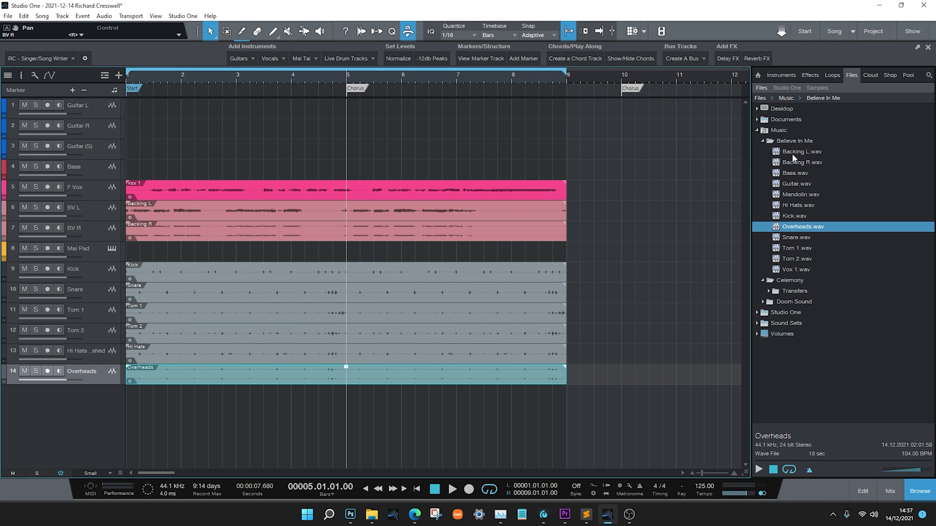
pyautogui.moveTo(795, 184); pyautogui.dragTo(236, 129)
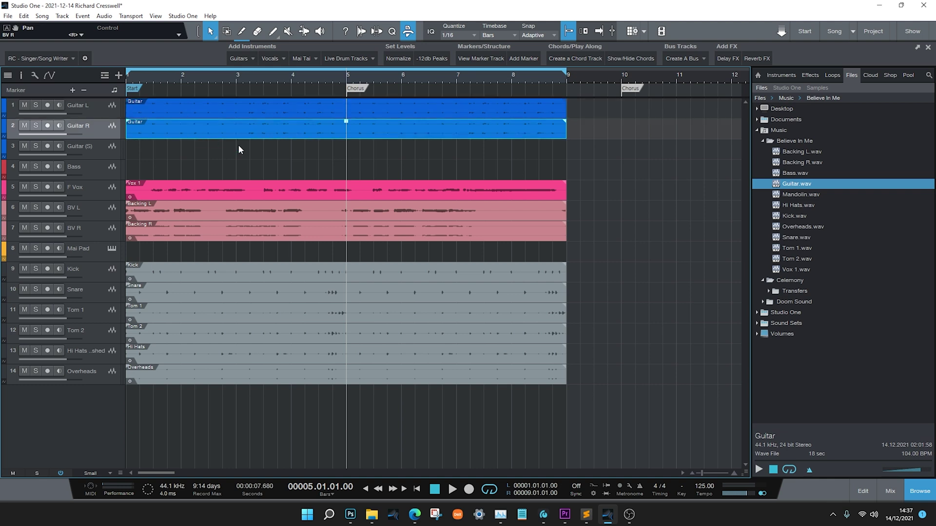
pyautogui.click(74, 146)
pyautogui.moveTo(799, 195); pyautogui.dragTo(145, 154)
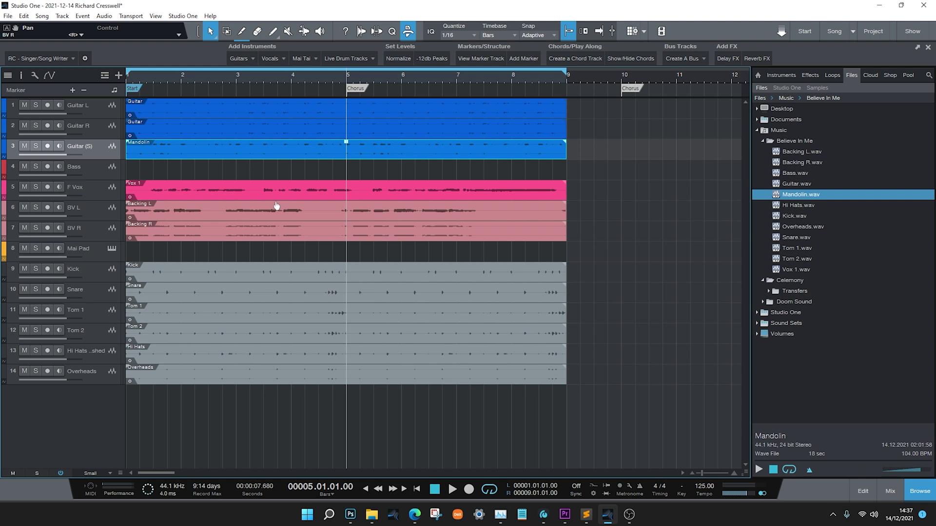
pyautogui.moveTo(795, 173); pyautogui.dragTo(132, 168)
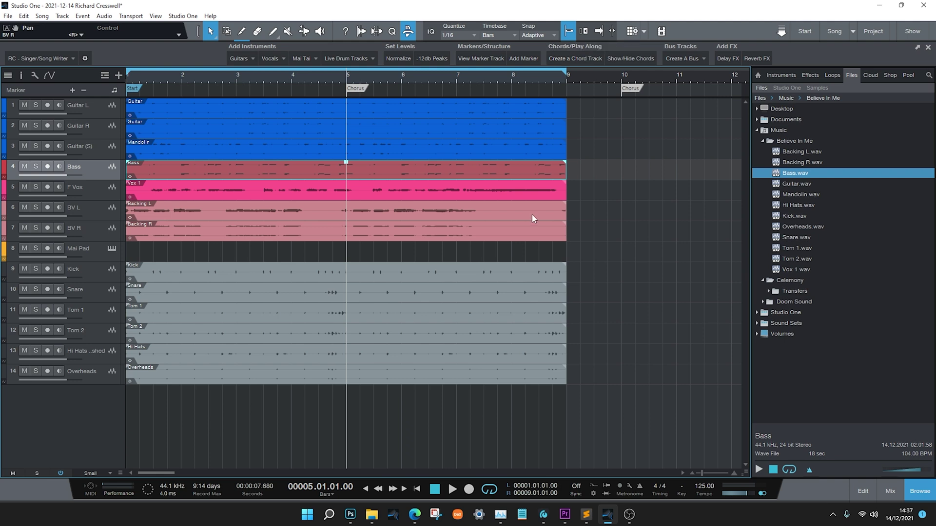
# Create a chord track from Guitar L, then give Mai Pad the Guitar event instead of the chords.
pyautogui.click(97, 110)
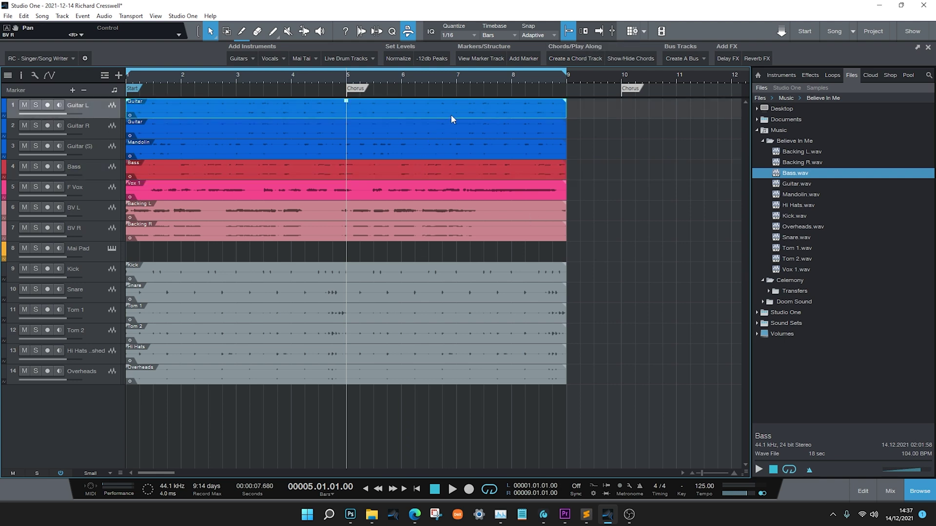
pyautogui.click(576, 58)
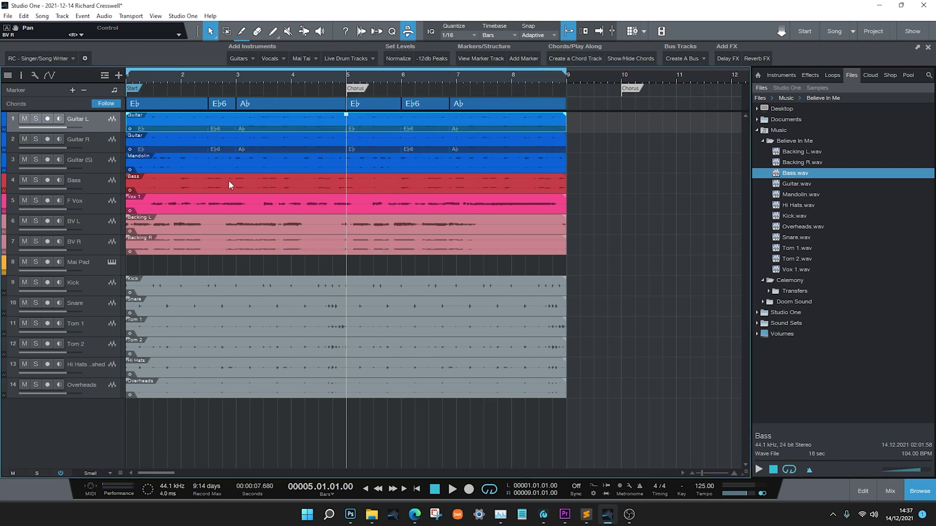
pyautogui.moveTo(588, 105); pyautogui.dragTo(169, 120)
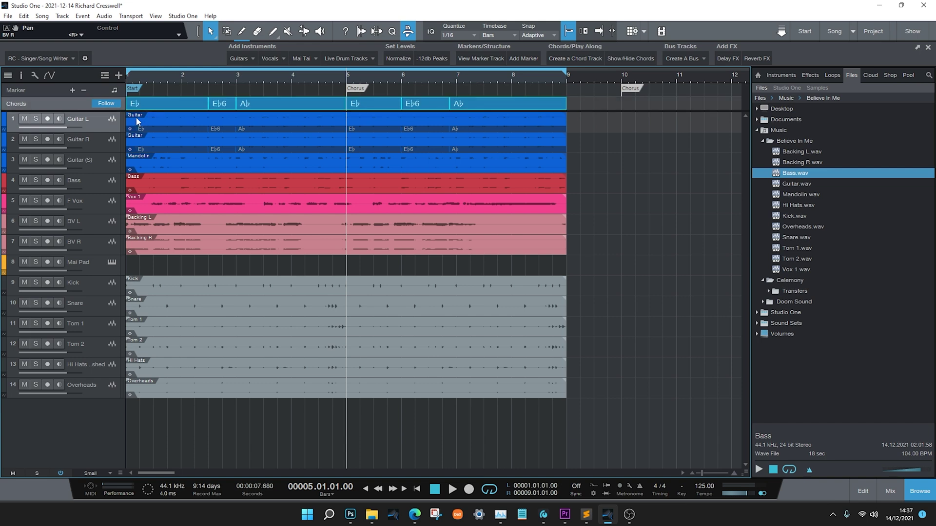
pyautogui.moveTo(160, 105); pyautogui.dragTo(161, 267)
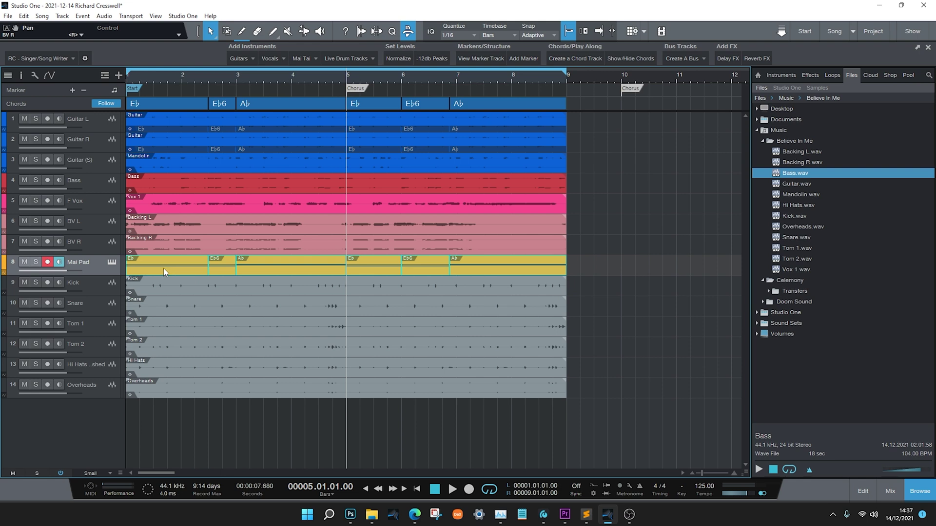
pyautogui.hotkey('ctrl', 'z')
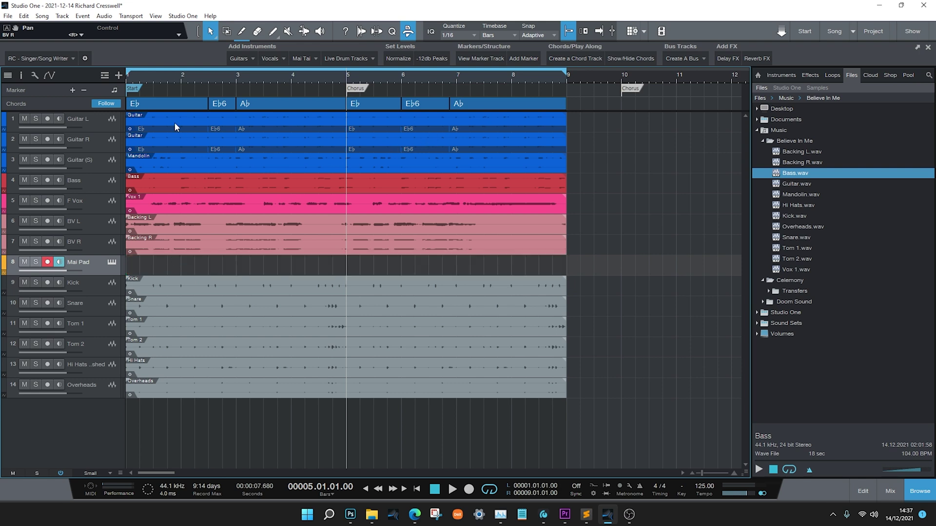
pyautogui.moveTo(242, 128); pyautogui.dragTo(224, 268)
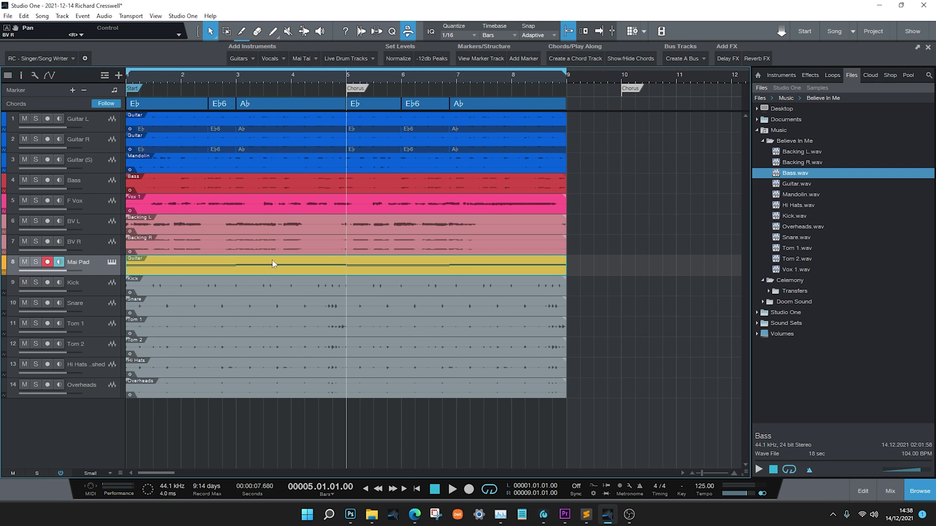
pyautogui.click(616, 61)
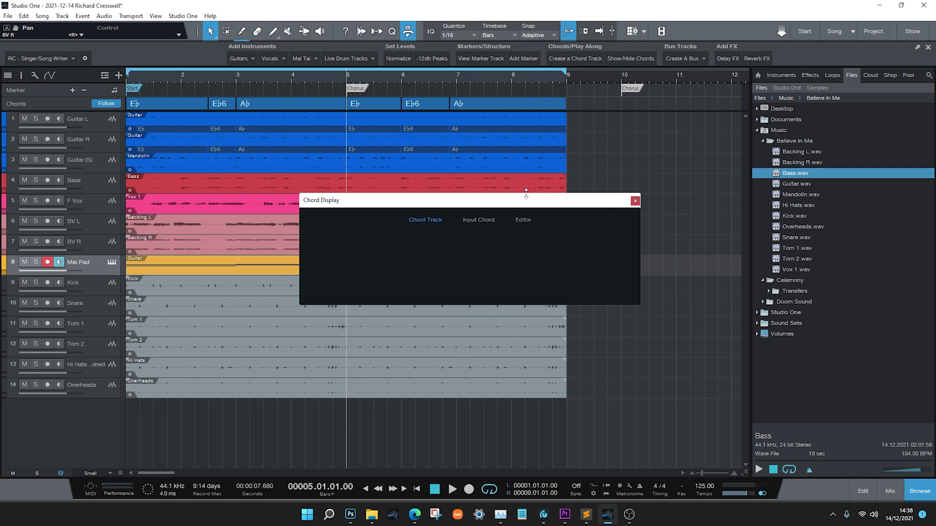
pyautogui.press('Return')
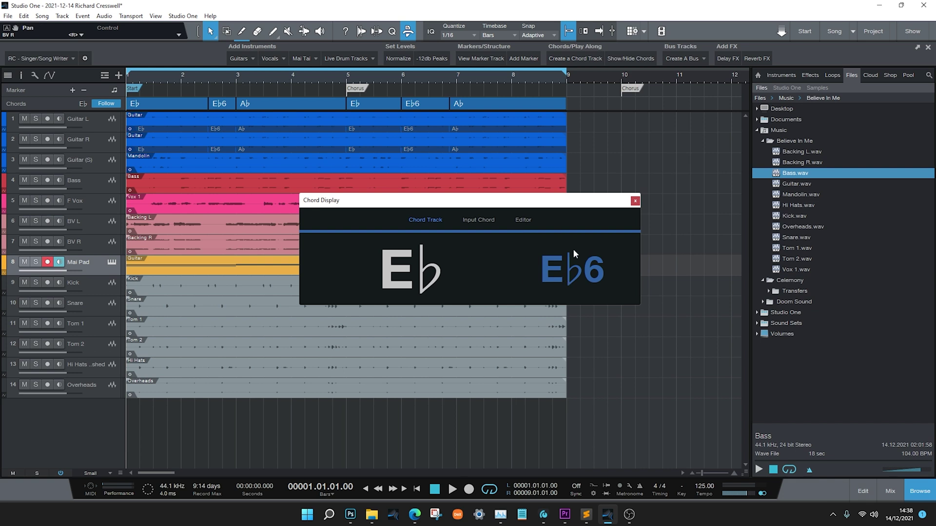
pyautogui.click(636, 201)
pyautogui.click(630, 58)
pyautogui.click(630, 59)
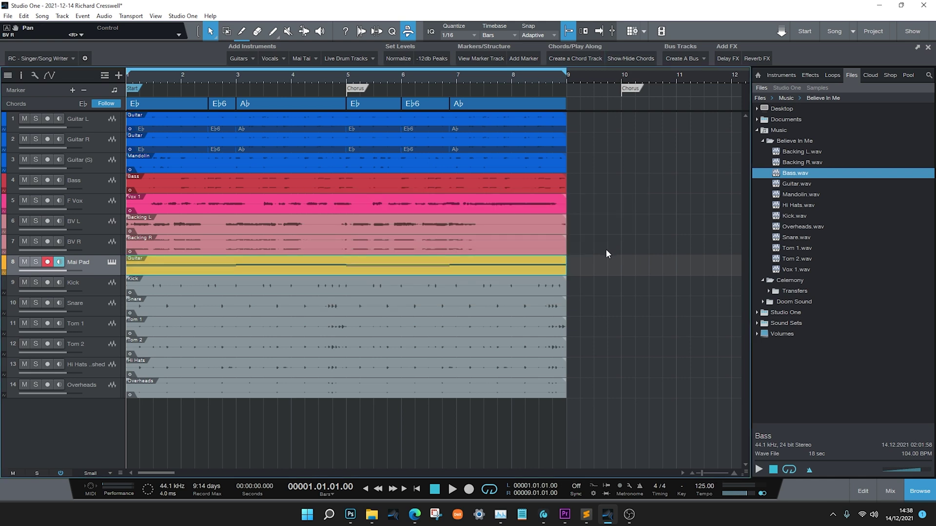
# Hide the browser, zoom to fit the song, and play it up to the chorus.
pyautogui.click(920, 491)
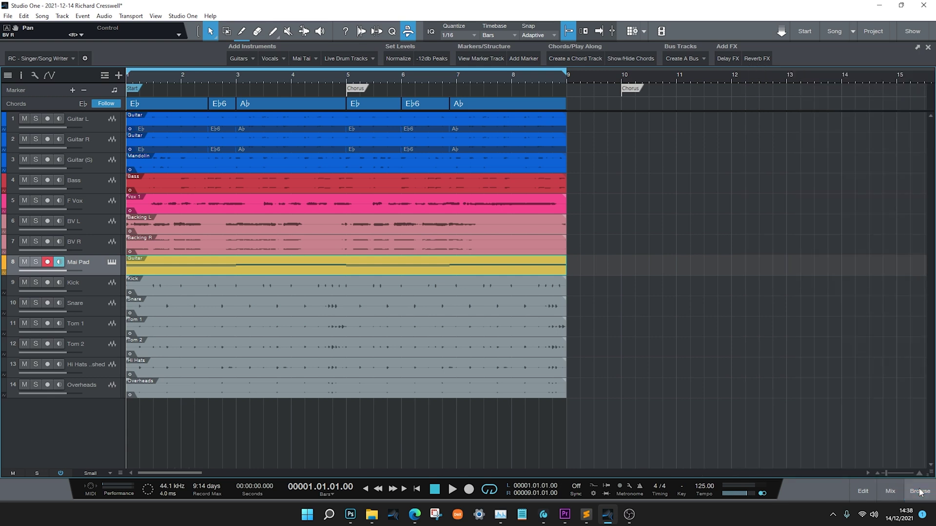
pyautogui.press('e')
pyautogui.press('space')
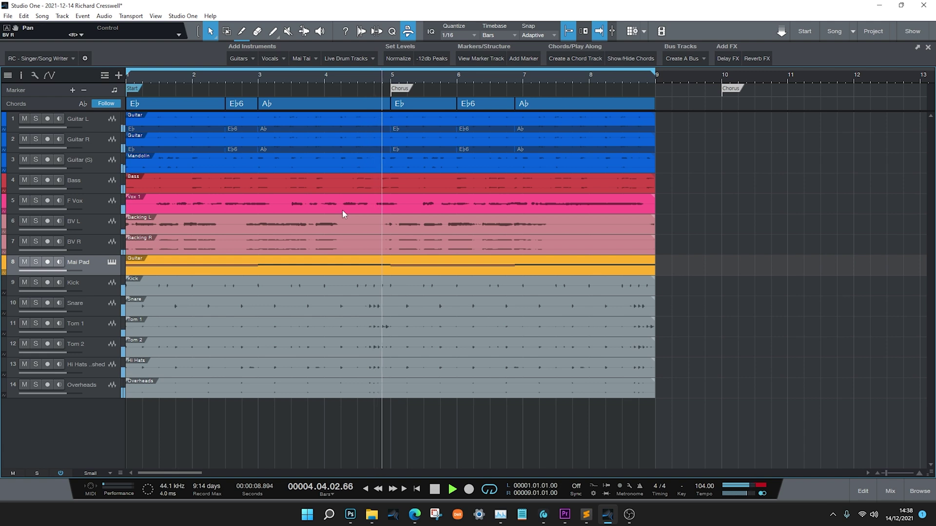
pyautogui.press('space')
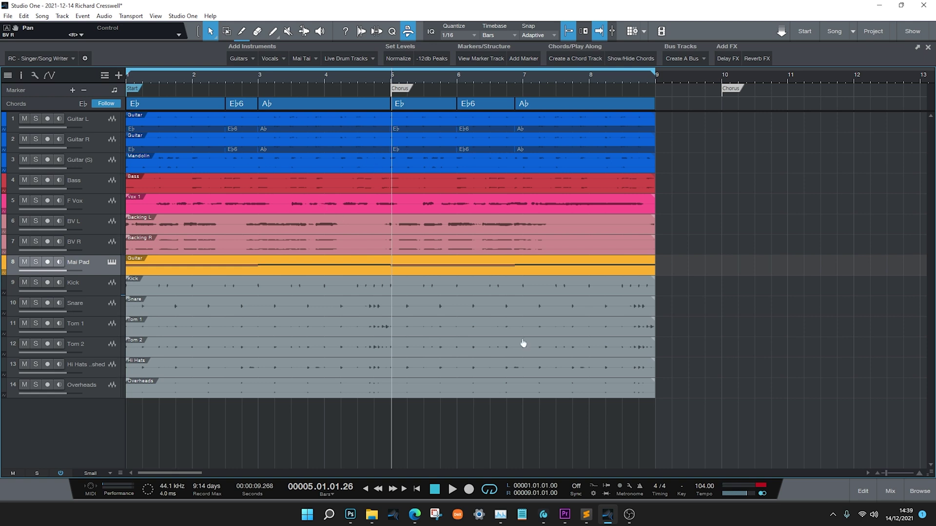
# Move the Overheads event to bar 1, then normalize all audio events to peak at -12 dB.
pyautogui.moveTo(628, 386); pyautogui.dragTo(185, 365)
pyautogui.moveTo(685, 454); pyautogui.dragTo(126, 113)
pyautogui.click(398, 59)
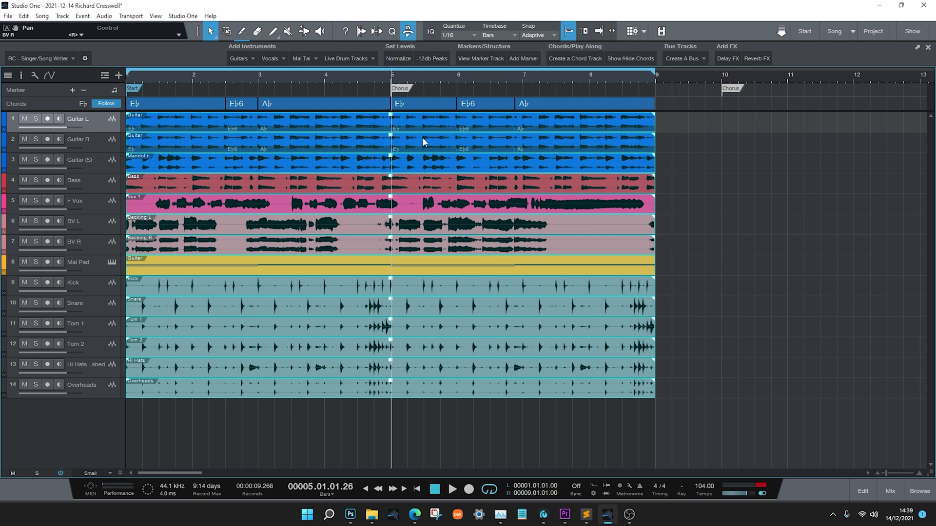
pyautogui.click(428, 60)
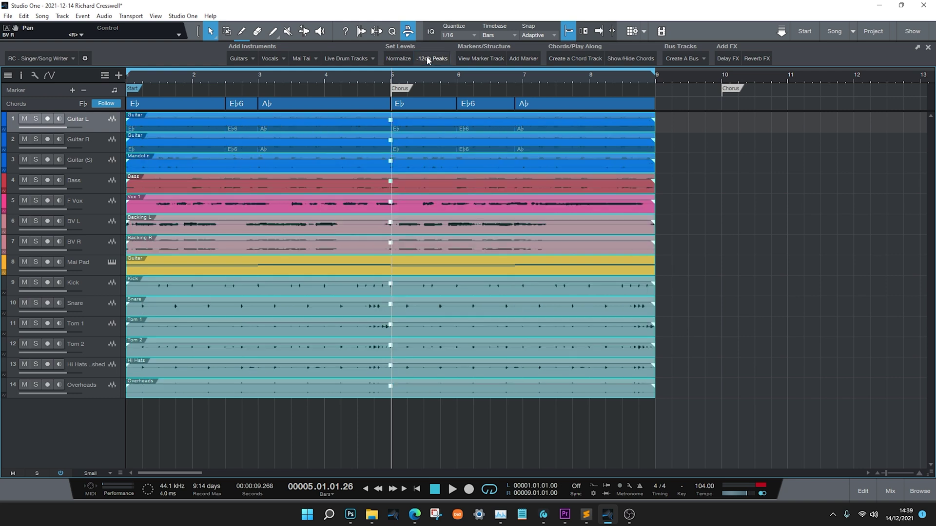
pyautogui.click(727, 208)
# Play the song from the start to check the normalized levels, then stop.
pyautogui.press('Home')
pyautogui.press('space')
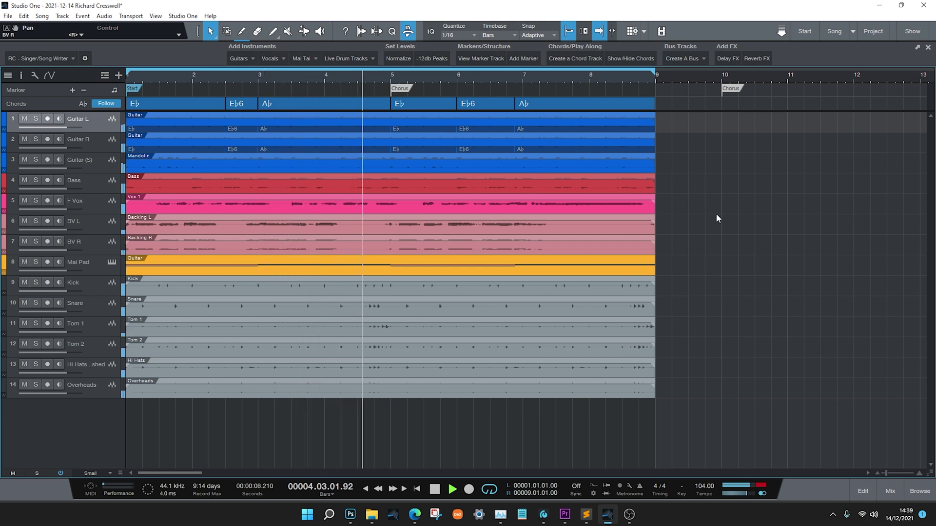
pyautogui.press('space')
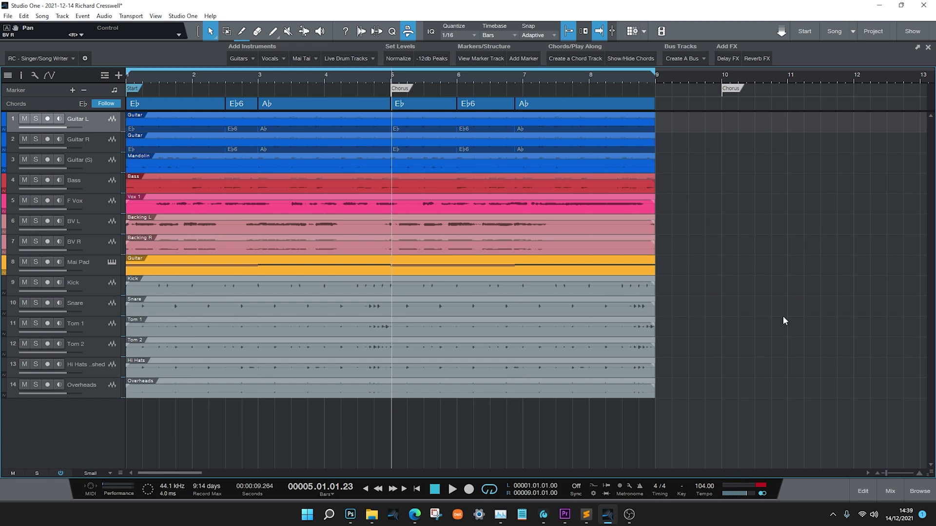
# Clear the clip indicator and add Vocals, Guitars and Drums bus channels.
pyautogui.click(764, 481)
pyautogui.click(695, 61)
pyautogui.click(694, 72)
pyautogui.click(691, 63)
pyautogui.click(689, 81)
pyautogui.click(686, 60)
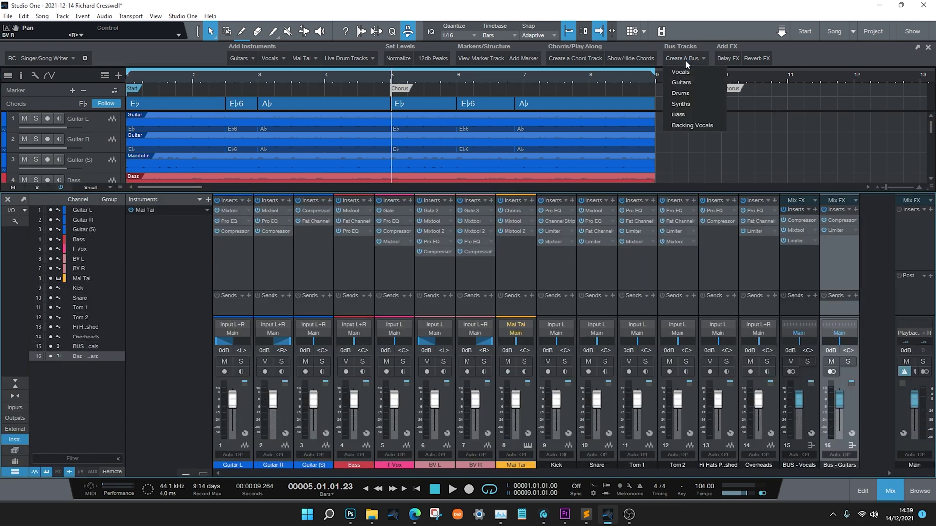
pyautogui.click(685, 92)
# Add Synths, Bass and Backing Vocals bus channels.
pyautogui.click(686, 60)
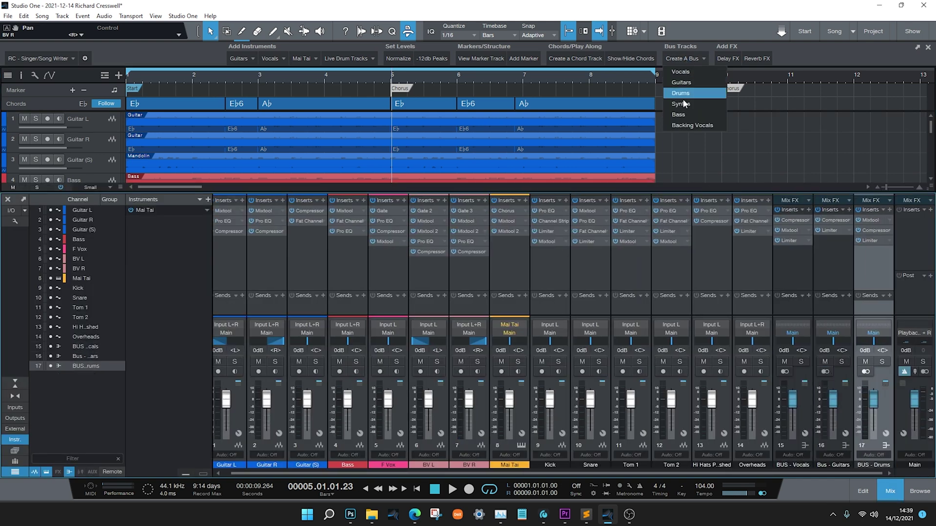
pyautogui.click(683, 104)
pyautogui.click(684, 61)
pyautogui.click(684, 114)
pyautogui.click(682, 59)
pyautogui.click(685, 125)
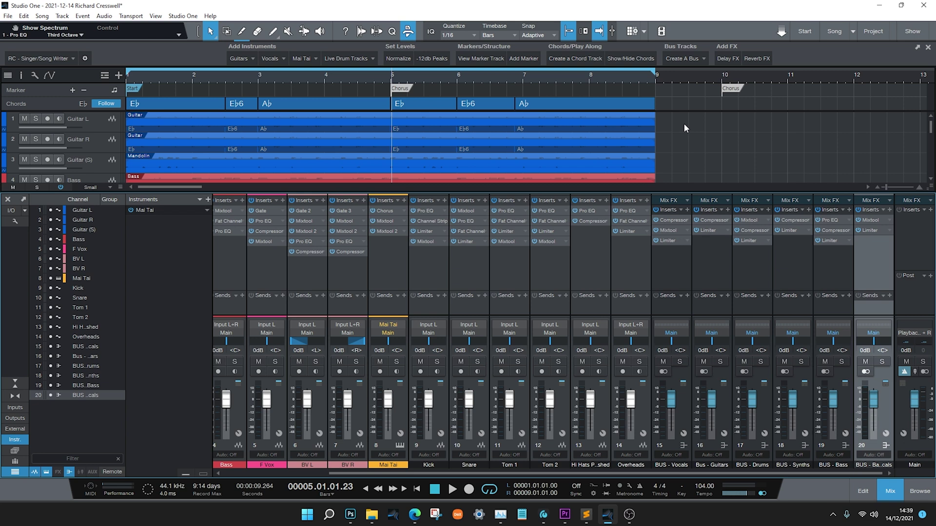
# Step through the new bus channels from BUS - Vocals to BUS - Bass to check them.
pyautogui.click(663, 302)
pyautogui.click(700, 265)
pyautogui.click(749, 267)
pyautogui.press('Down')
pyautogui.press('Down')
pyautogui.press('Down')
pyautogui.click(829, 265)
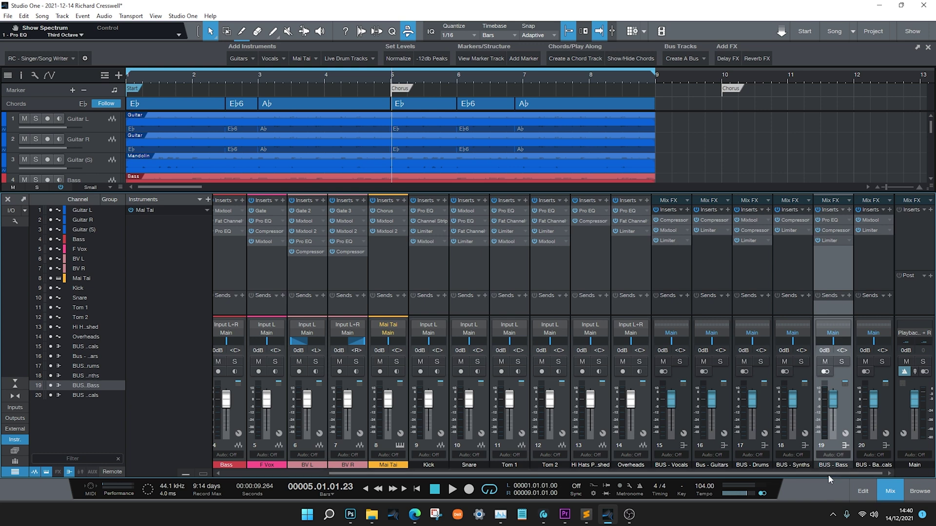
# Route Guitar L, Guitar R and Guitar (S) to Bus - Guitars.
pyautogui.moveTo(829, 474); pyautogui.dragTo(344, 476)
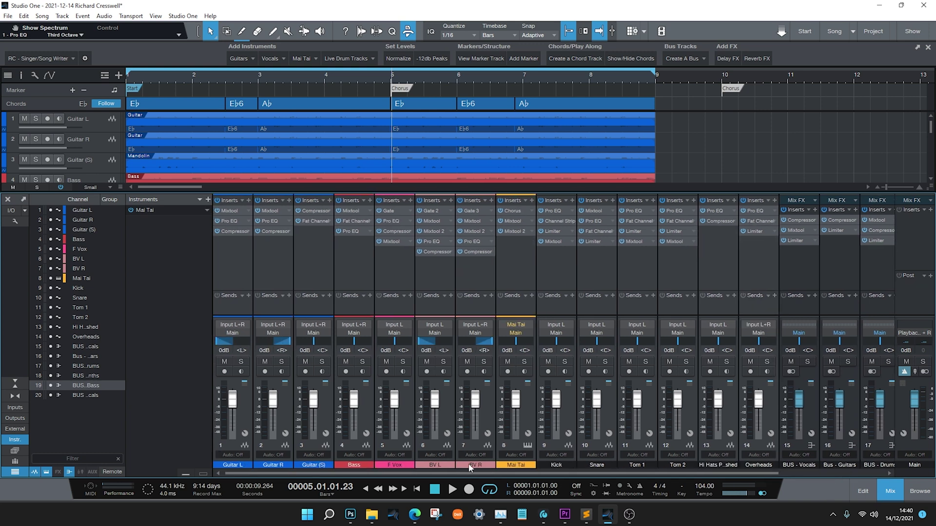
pyautogui.click(247, 419)
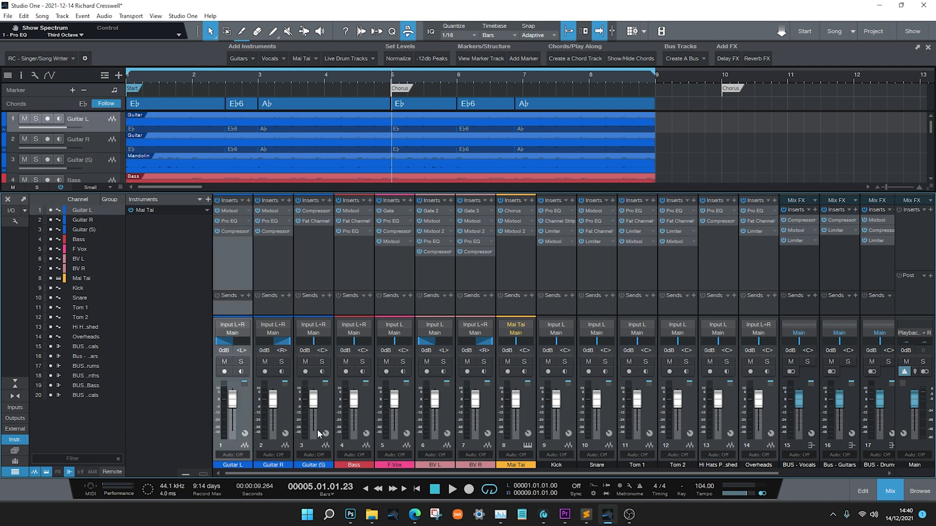
pyautogui.keyDown('shift'); pyautogui.click(327, 409); pyautogui.keyUp('shift')
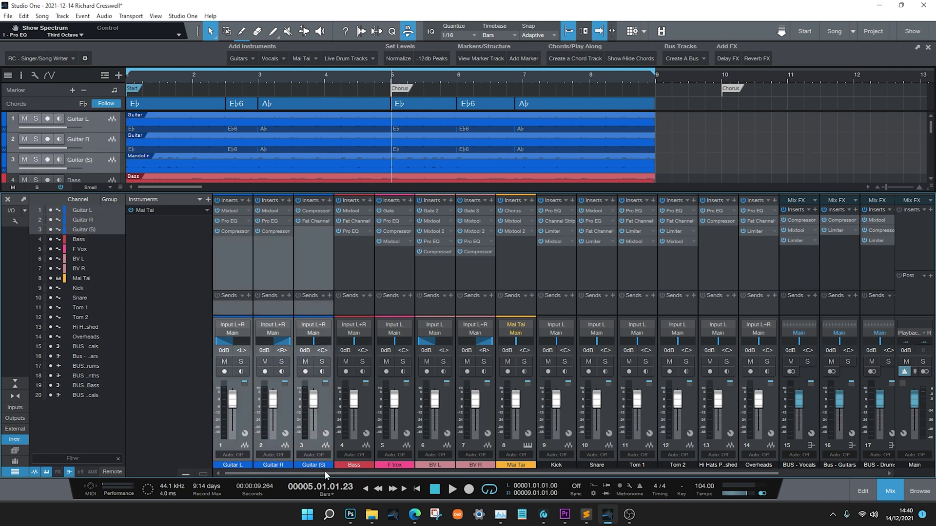
pyautogui.click(317, 335)
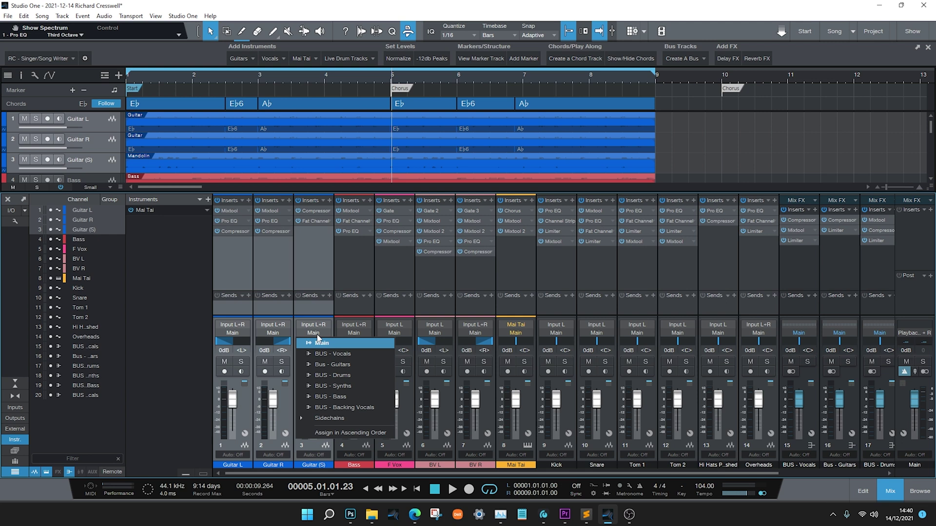
pyautogui.click(326, 363)
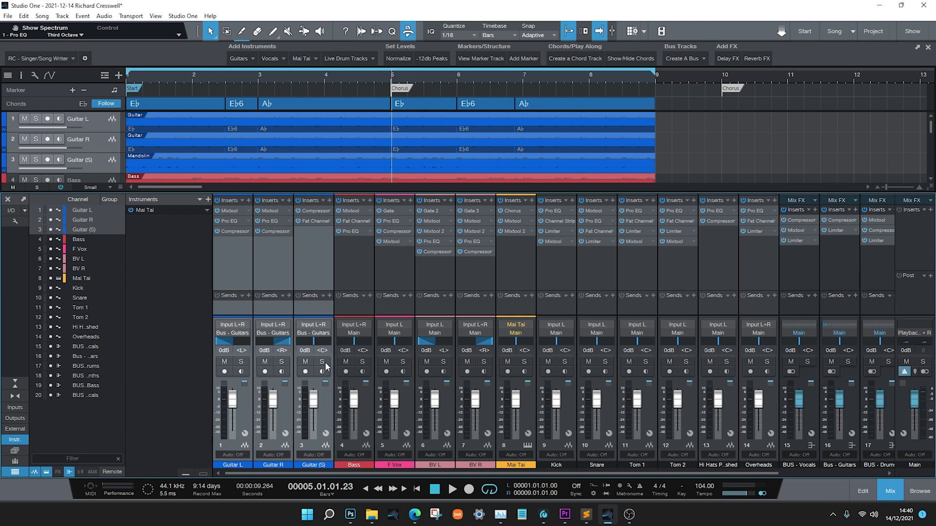
# Route the Bass channel to BUS - Bass and F Vox to BUS - Vocals.
pyautogui.click(367, 408)
pyautogui.click(362, 339)
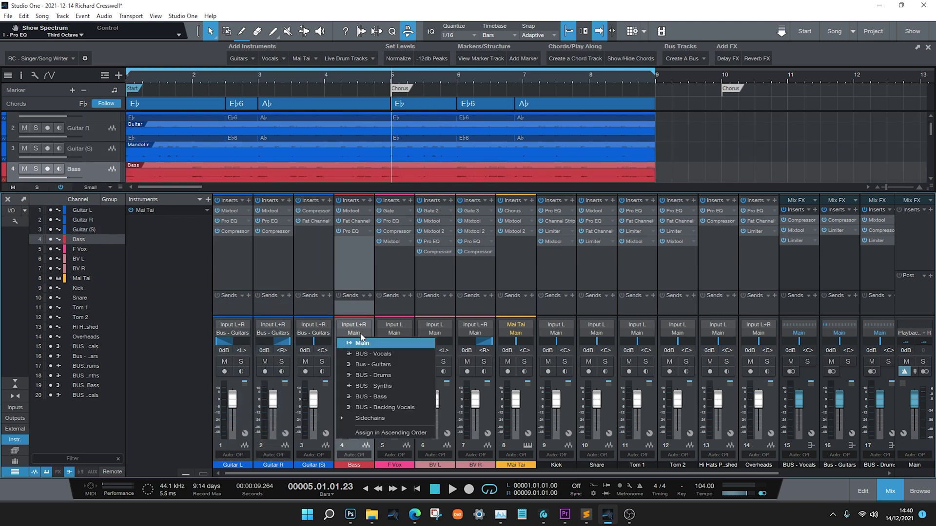
pyautogui.click(390, 399)
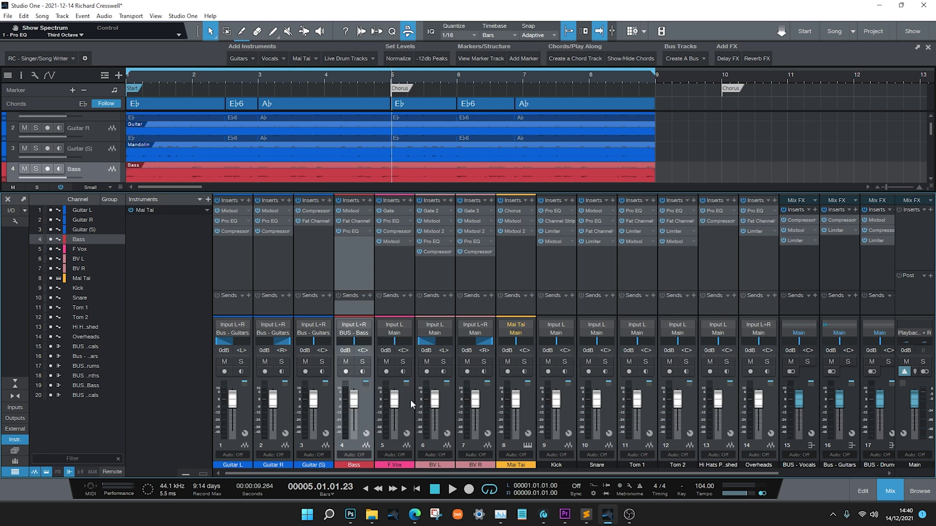
pyautogui.click(411, 400)
pyautogui.click(398, 335)
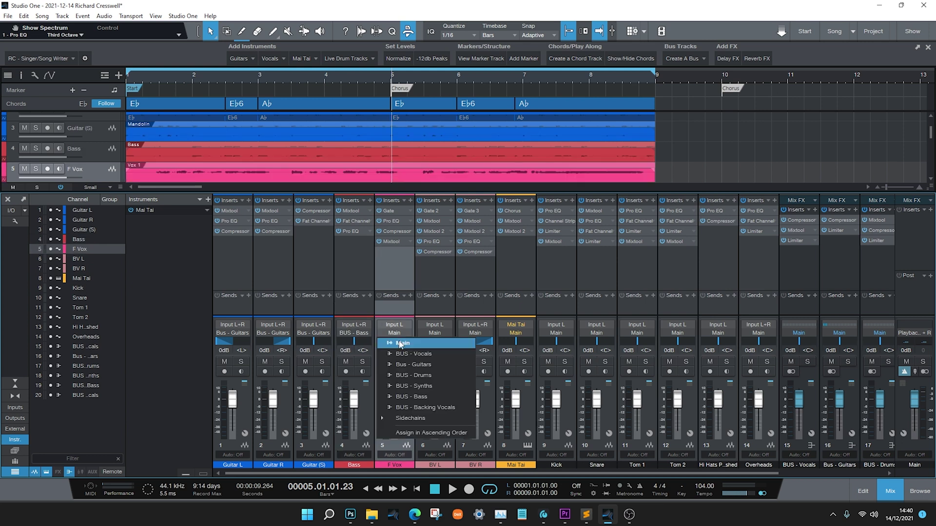
pyautogui.click(434, 354)
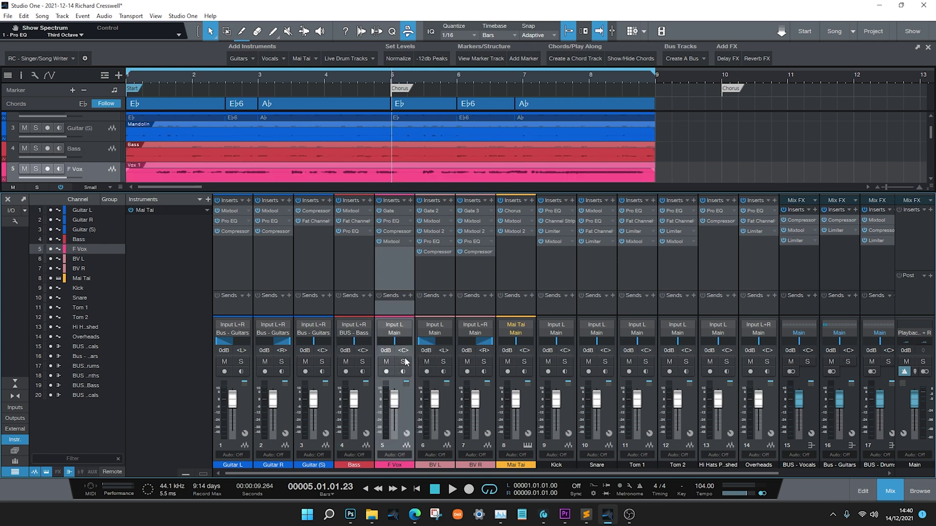
# Route BV L and BV R to BUS - Backing Vocals.
pyautogui.click(452, 411)
pyautogui.keyDown('shift'); pyautogui.click(487, 417); pyautogui.keyUp('shift')
pyautogui.click(435, 335)
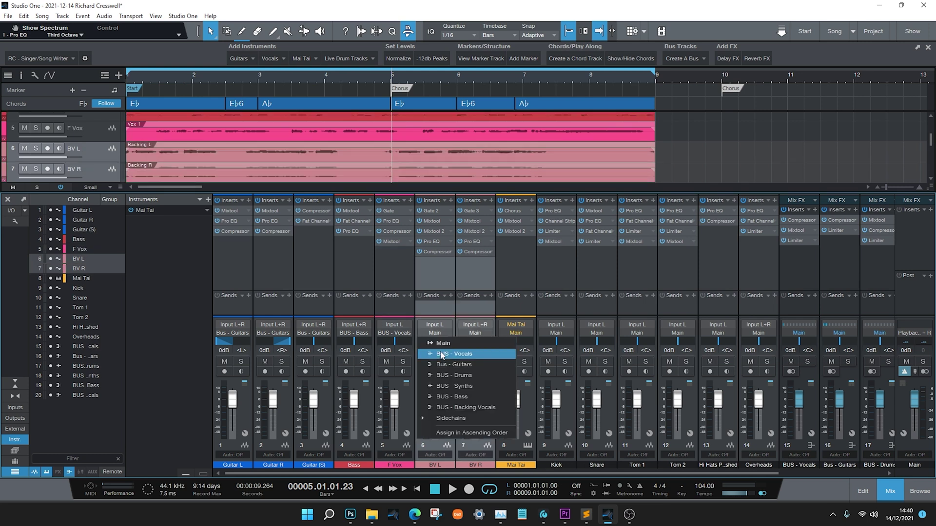
pyautogui.click(444, 409)
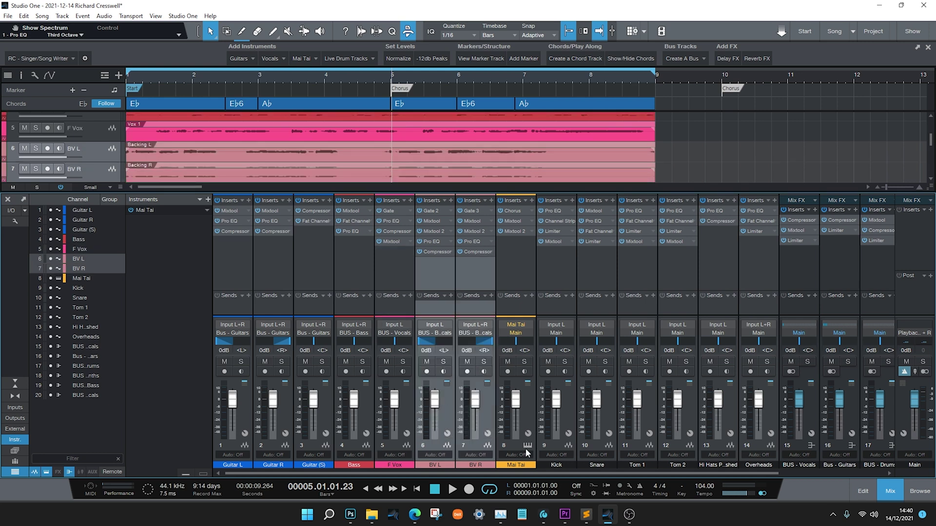
# Route the Mai Tai synth channel to BUS - Synths.
pyautogui.click(531, 417)
pyautogui.click(525, 335)
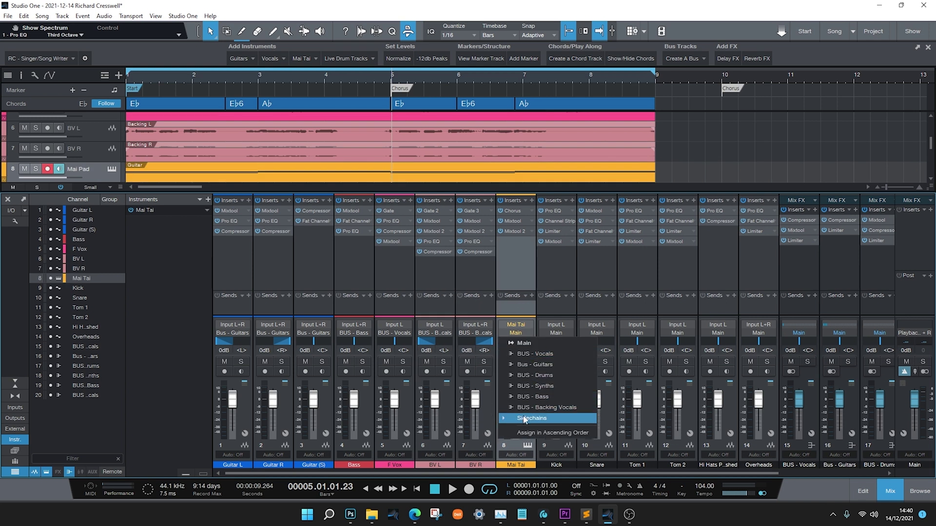
pyautogui.click(525, 418)
pyautogui.press('Escape')
pyautogui.click(516, 330)
pyautogui.click(535, 386)
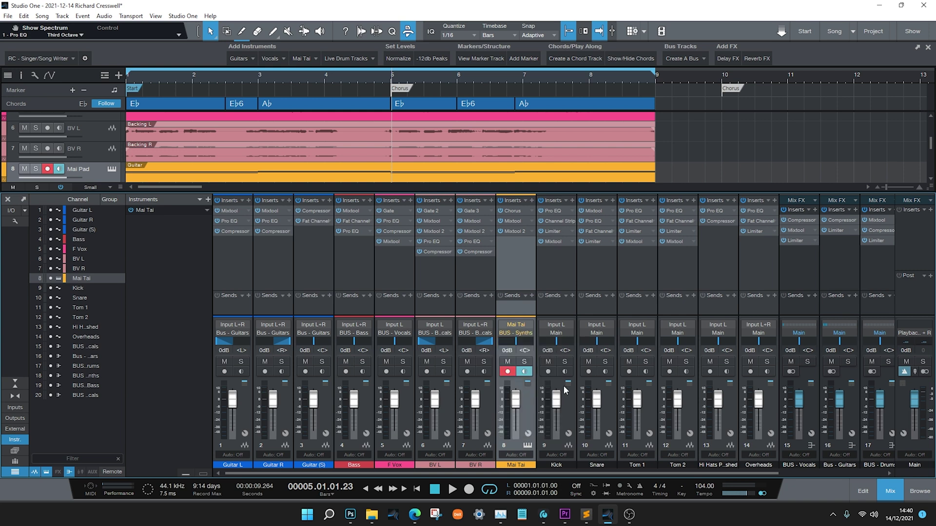
# Route all drum channels, Kick through Overheads, to BUS - Drums.
pyautogui.click(563, 386)
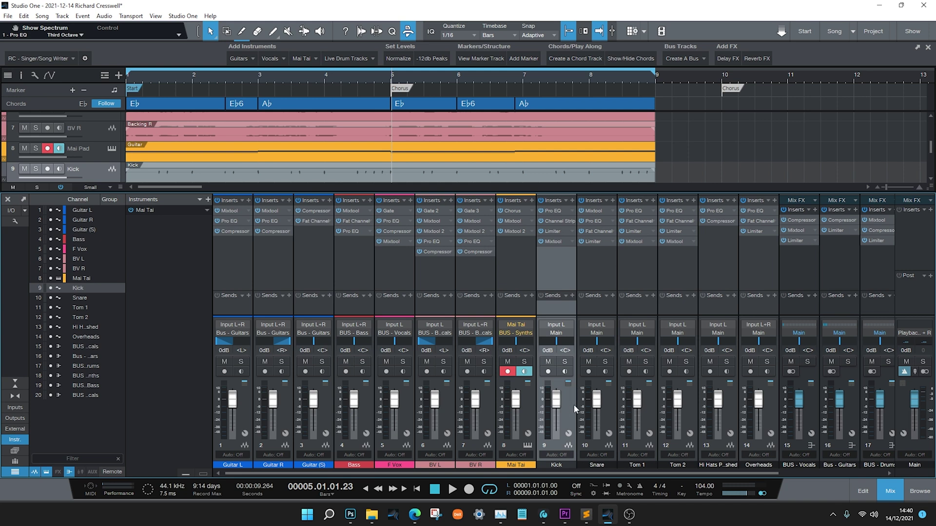
pyautogui.keyDown('shift'); pyautogui.click(761, 416); pyautogui.keyUp('shift')
pyautogui.click(556, 334)
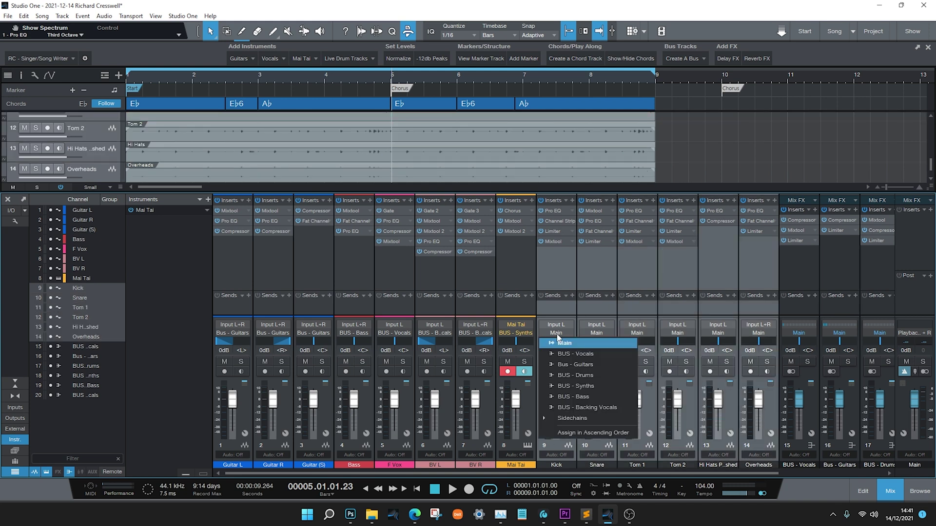
pyautogui.click(563, 378)
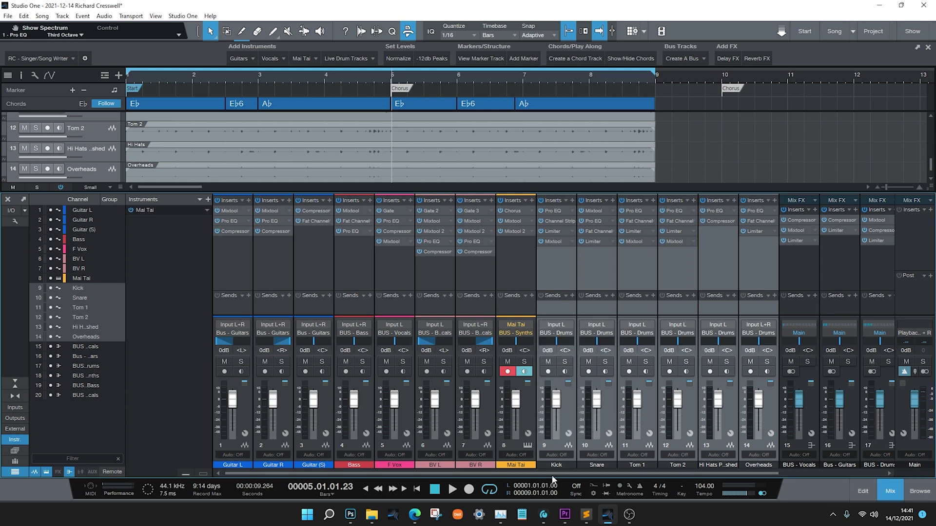
pyautogui.moveTo(552, 475); pyautogui.dragTo(817, 478)
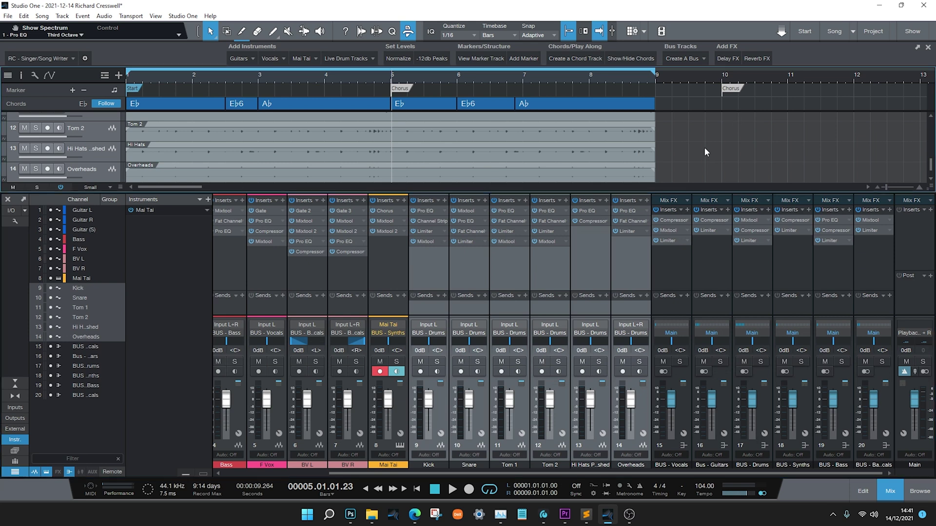
# Play the song from the beginning to hear the new bus routing, then stop.
pyautogui.press('Home')
pyautogui.press('space')
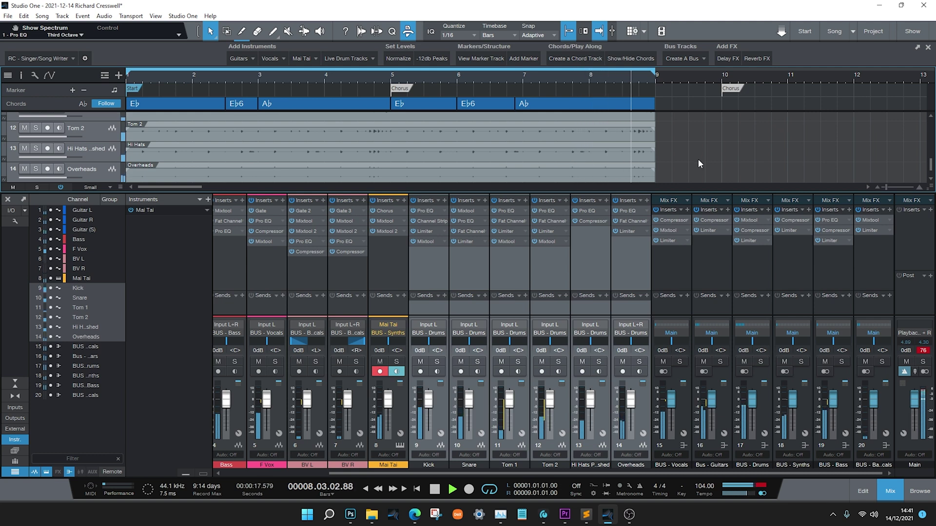
pyautogui.press('space')
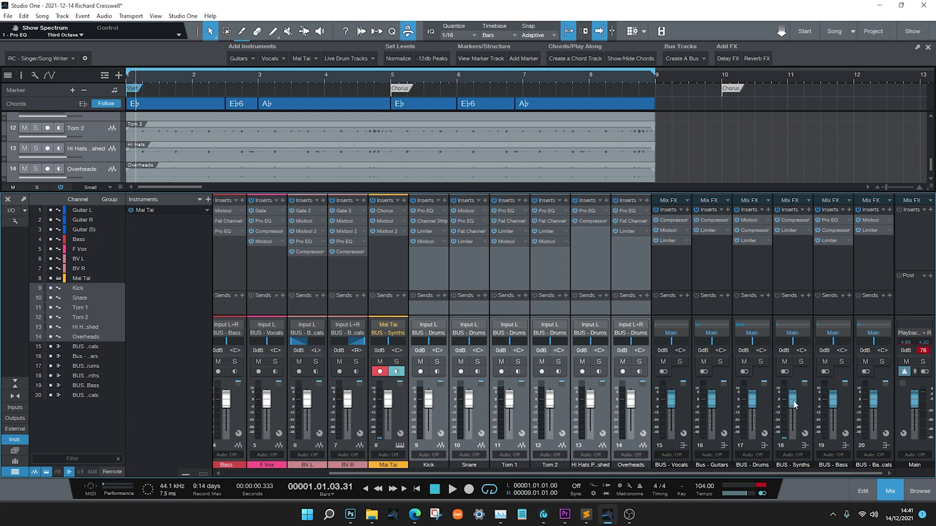
# During playback, set BUS - Synths to -5.4 dB, BUS - Bass to +0.8 dB, BUS - Vocals to +2.5 dB.
pyautogui.moveTo(793, 405); pyautogui.dragTo(793, 405)
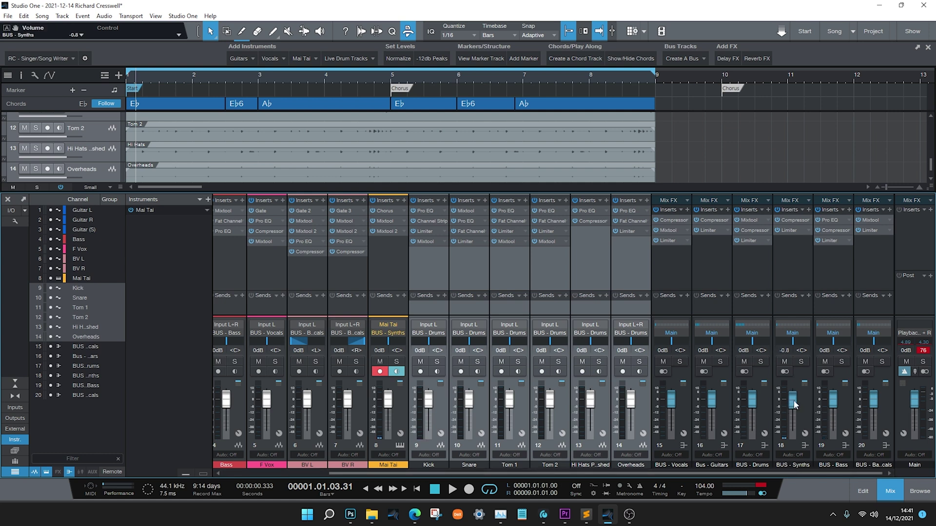
pyautogui.scroll(-3, 793, 405)
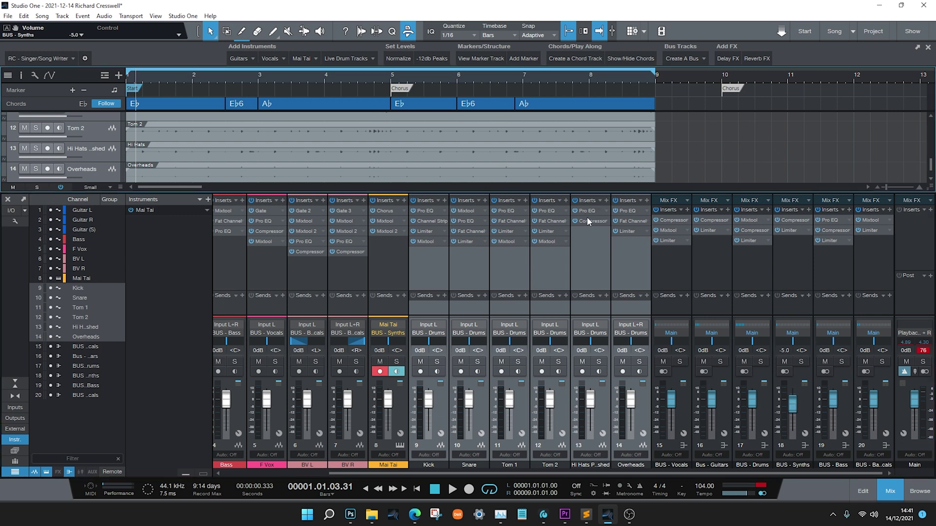
pyautogui.press('space')
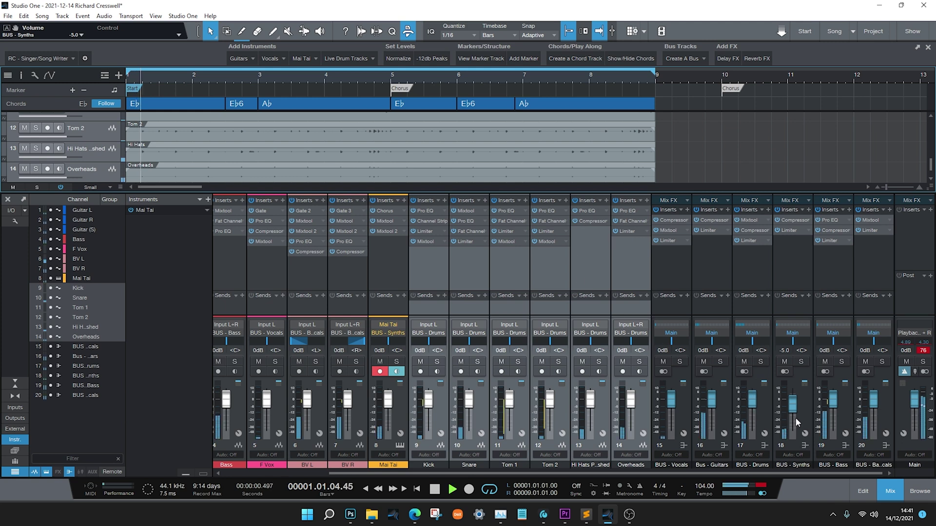
pyautogui.scroll(-2, 795, 412)
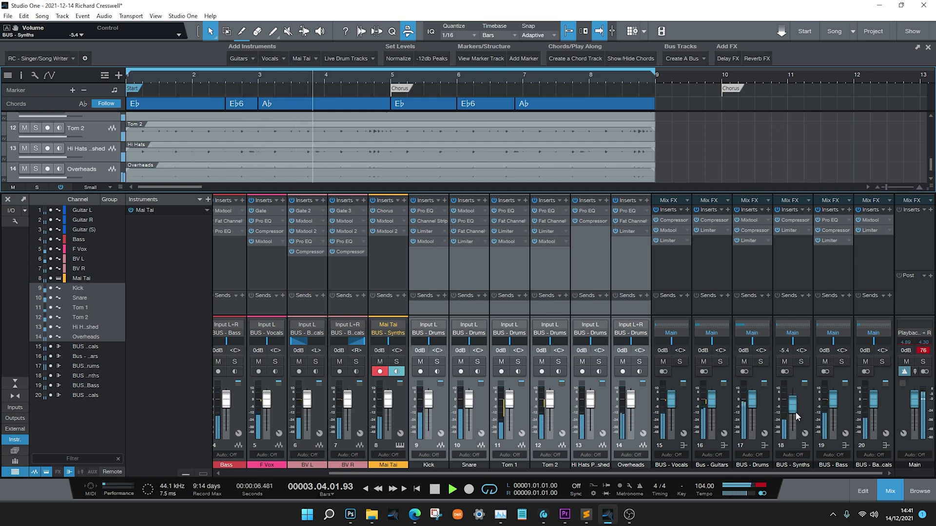
pyautogui.scroll(1, 796, 411)
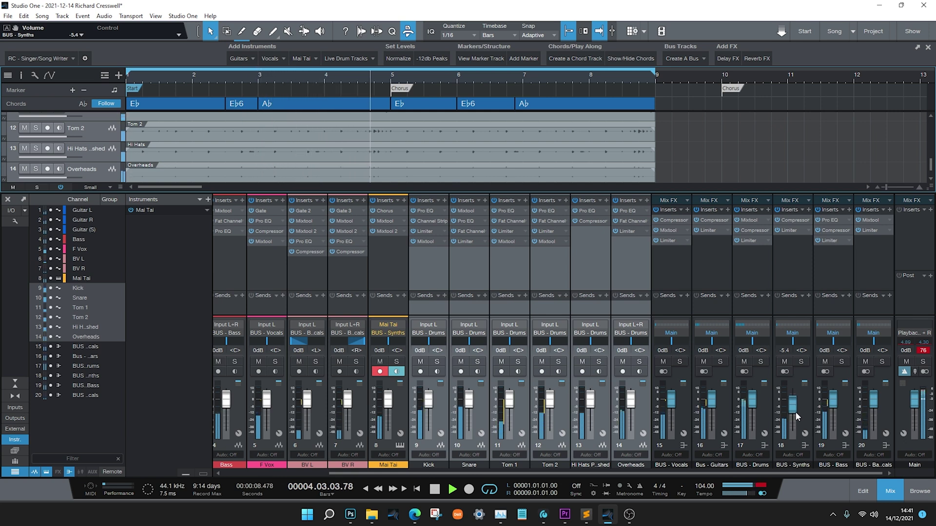
pyautogui.scroll(1, 834, 406)
pyautogui.scroll(4, 834, 406)
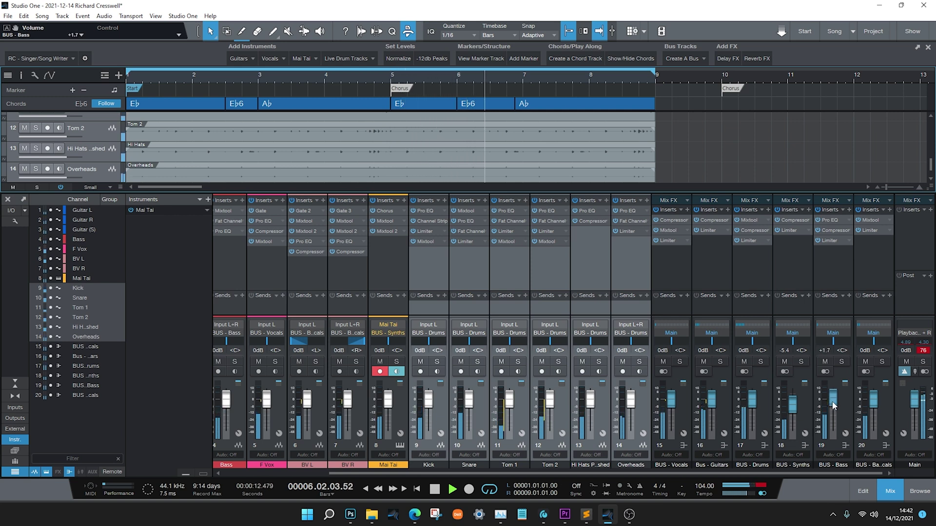
pyautogui.scroll(-2, 834, 405)
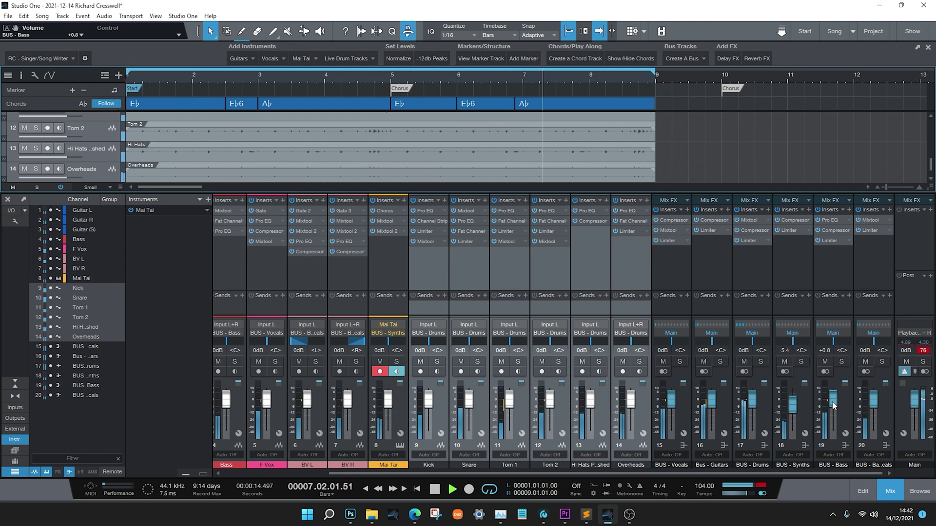
pyautogui.scroll(-1, 833, 406)
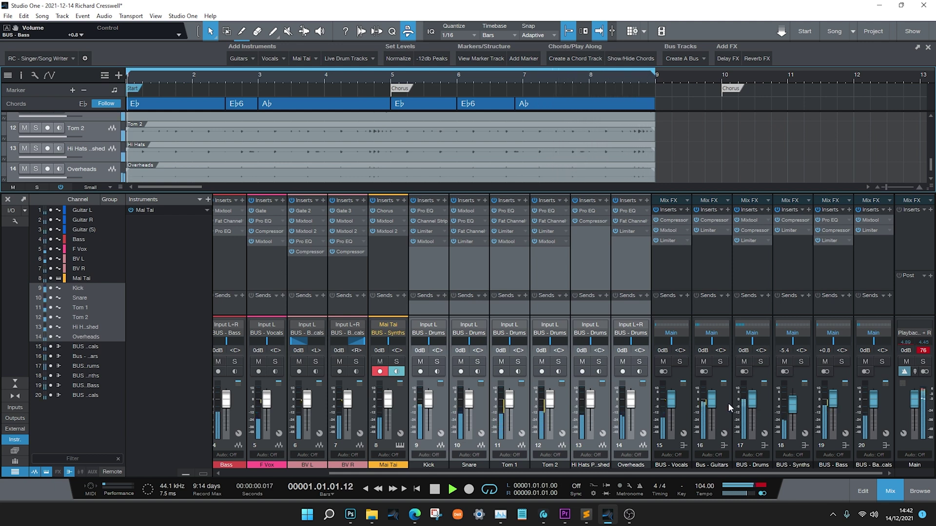
pyautogui.scroll(5, 673, 404)
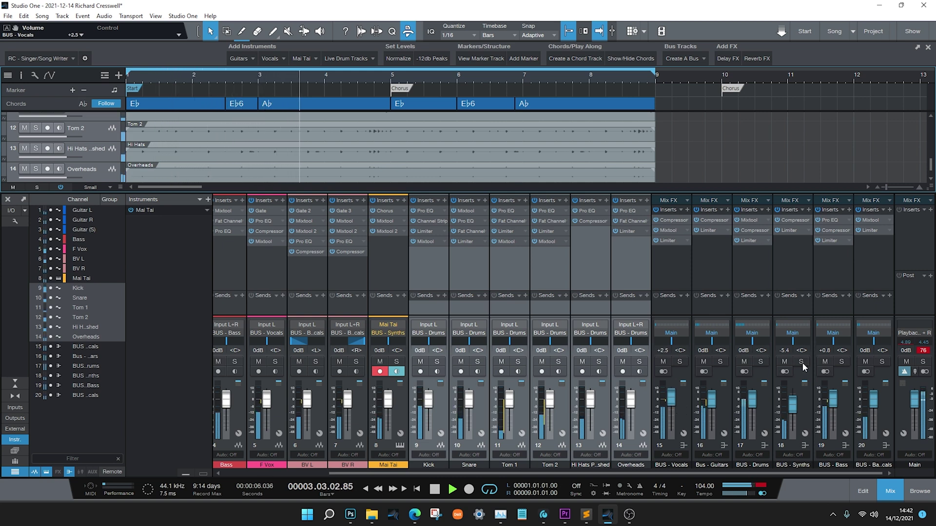
pyautogui.press('space')
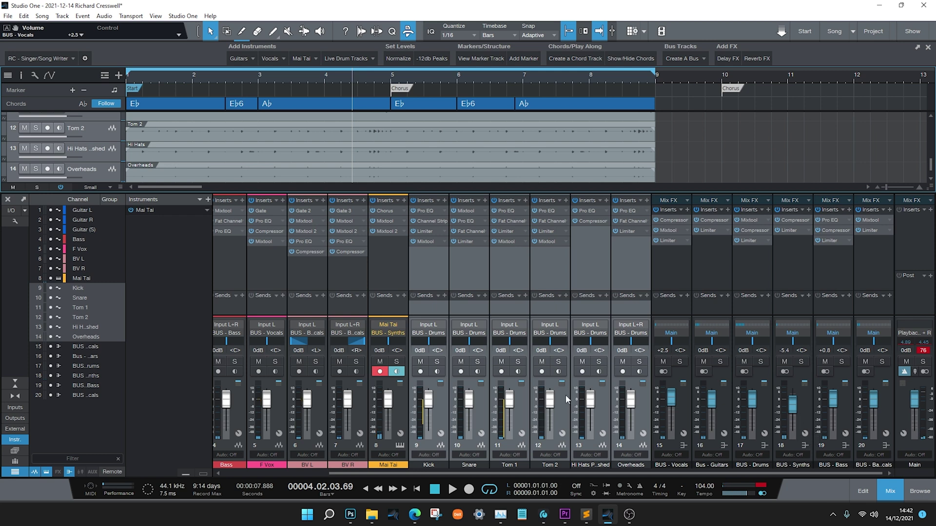
# Disarm Mai Tai, then add a Beat Delay FX channel and an Open AIR Reverb FX channel.
pyautogui.click(380, 372)
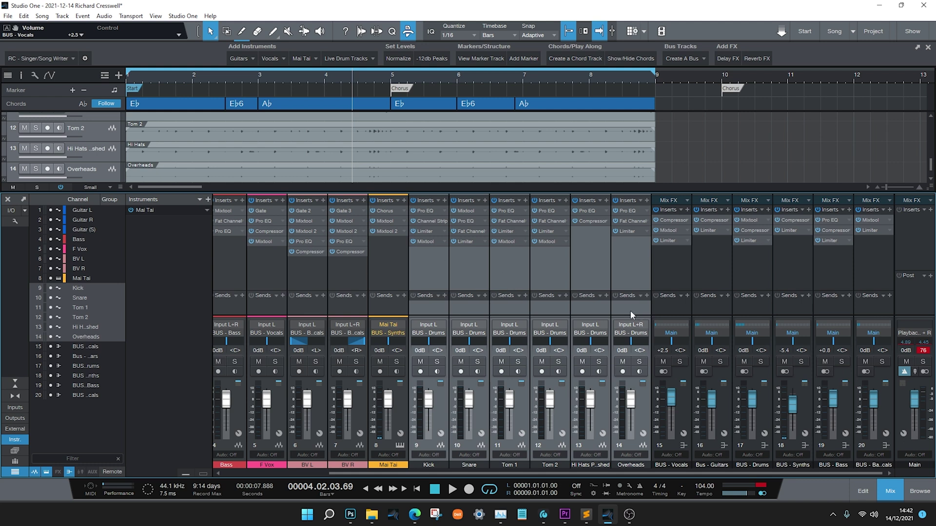
pyautogui.click(680, 304)
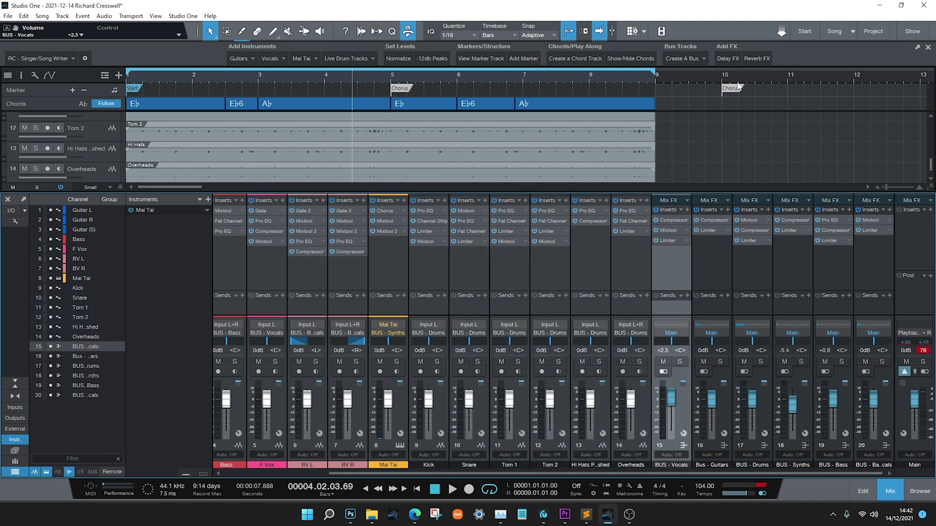
pyautogui.click(735, 59)
pyautogui.click(751, 60)
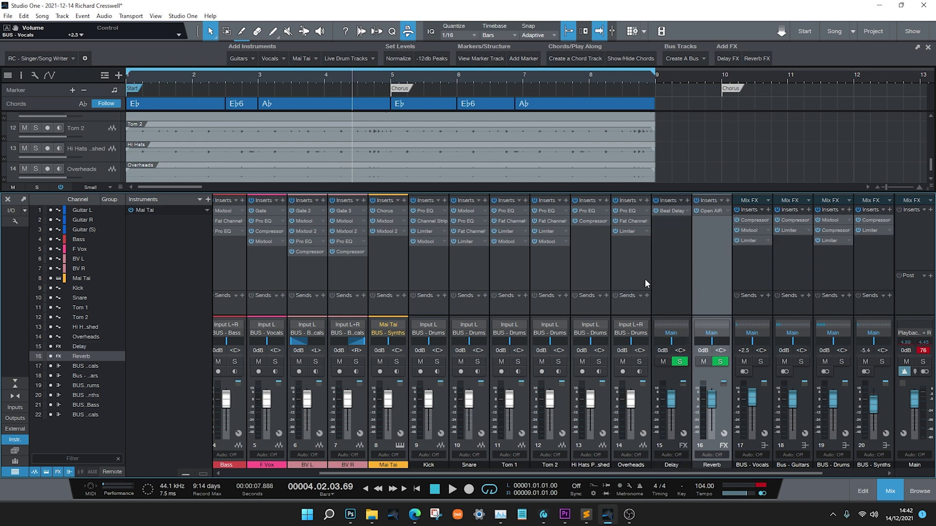
pyautogui.click(668, 288)
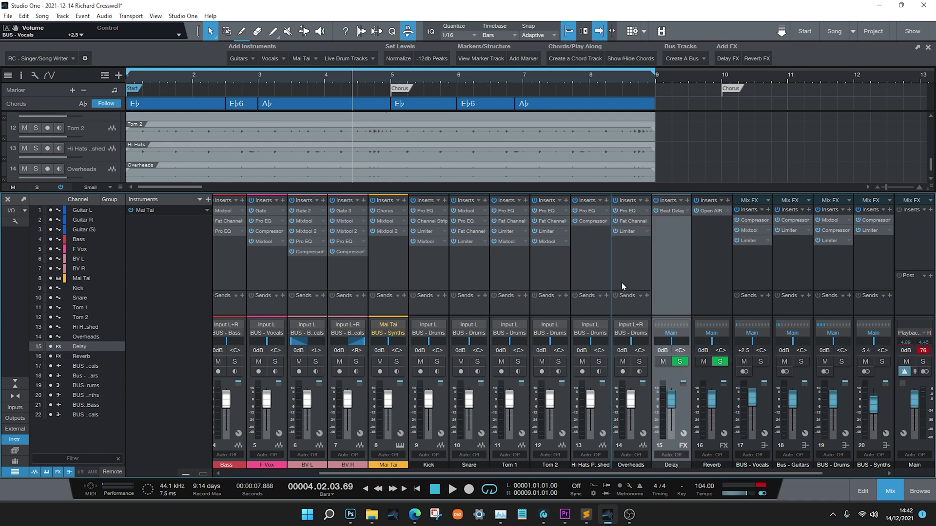
# Add a Delay send on BUS - Vocals at -17.9 dB and solo the vocals bus.
pyautogui.click(768, 295)
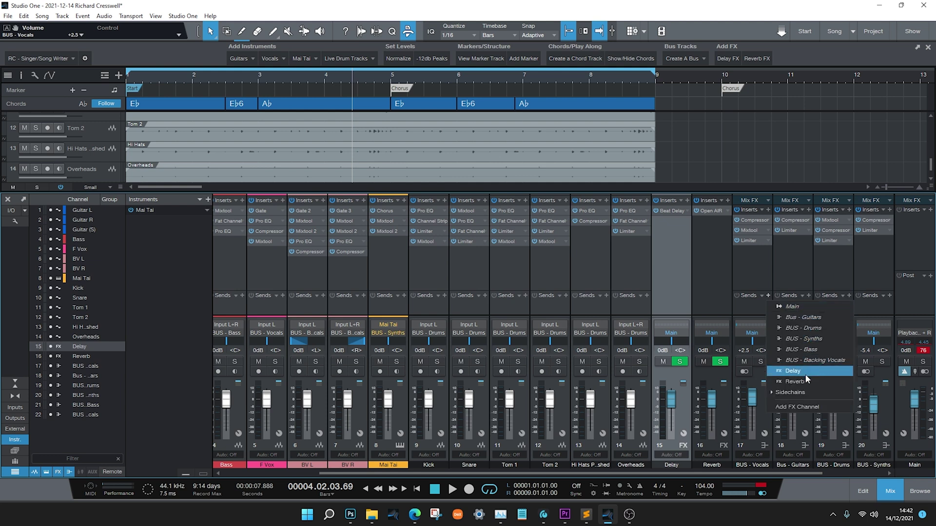
pyautogui.click(810, 393)
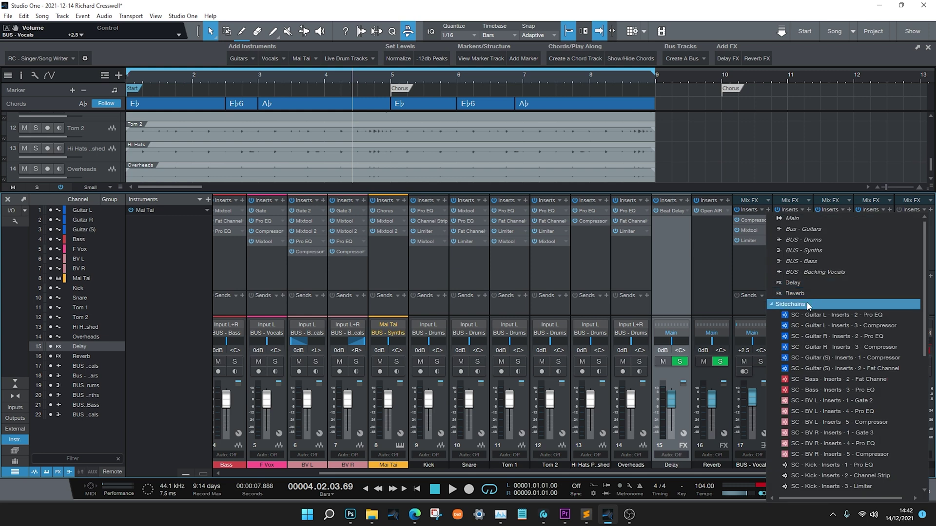
pyautogui.click(798, 305)
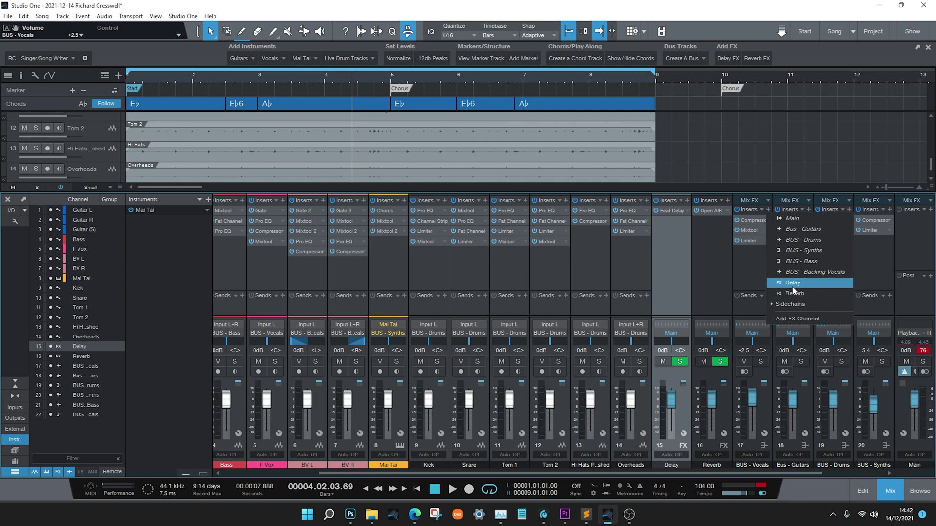
pyautogui.click(793, 287)
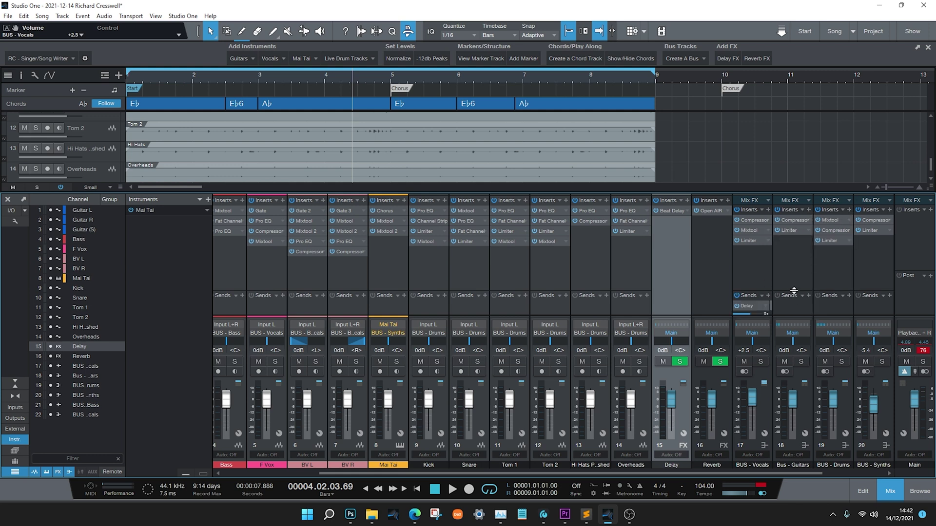
pyautogui.moveTo(794, 289); pyautogui.dragTo(790, 269)
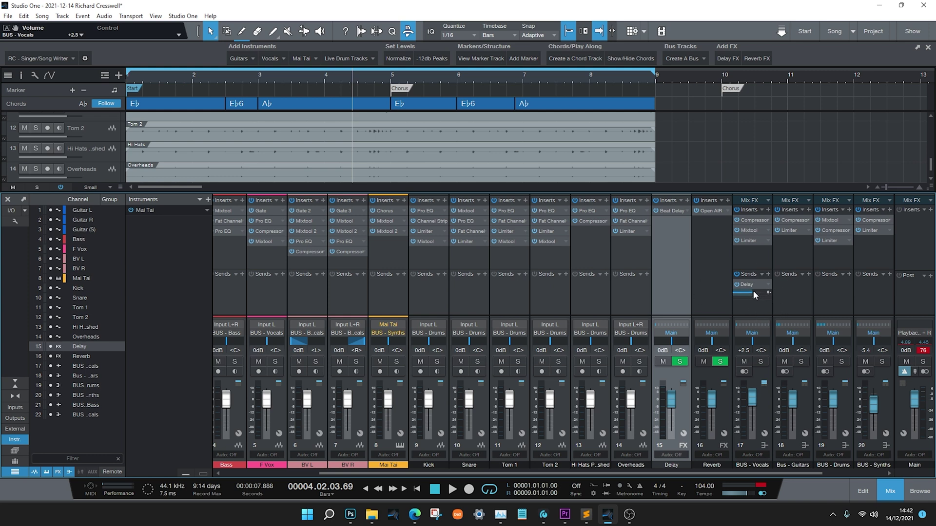
pyautogui.moveTo(753, 291)
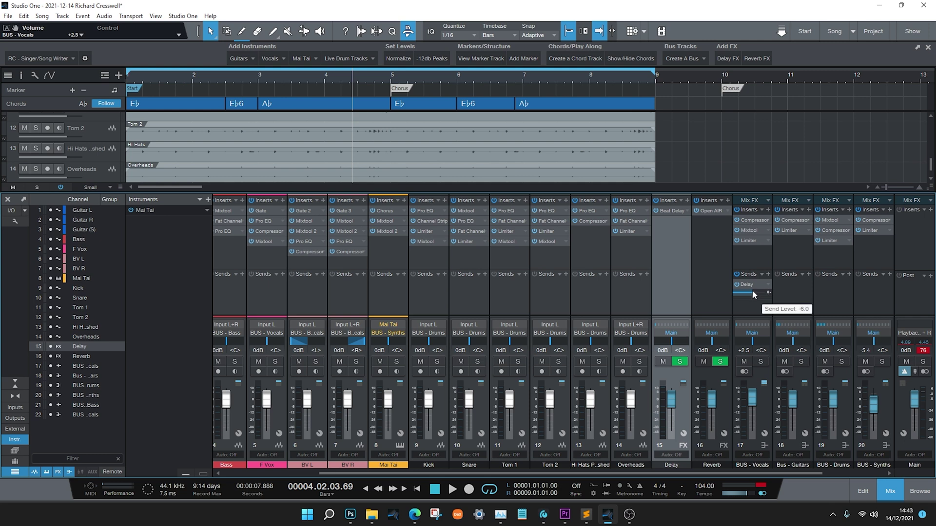
pyautogui.click(761, 361)
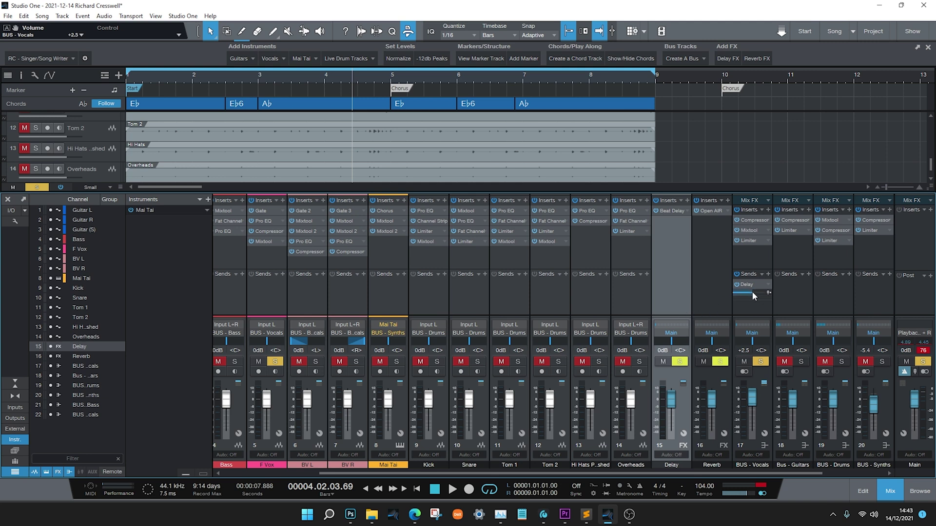
pyautogui.moveTo(751, 291)
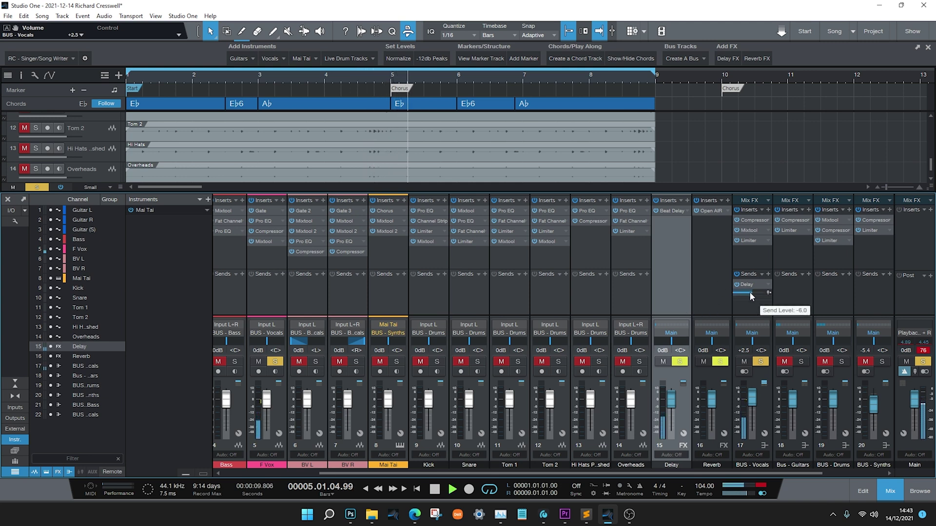
pyautogui.moveTo(749, 292); pyautogui.dragTo(739, 293)
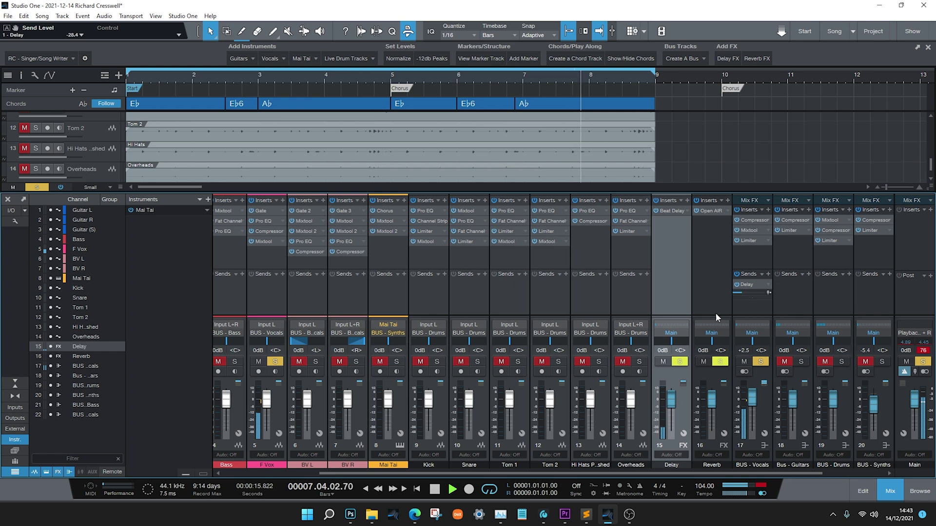
# Copy the Delay send to BUS - Backing Vocals and solo that bus.
pyautogui.moveTo(764, 473); pyautogui.dragTo(834, 480)
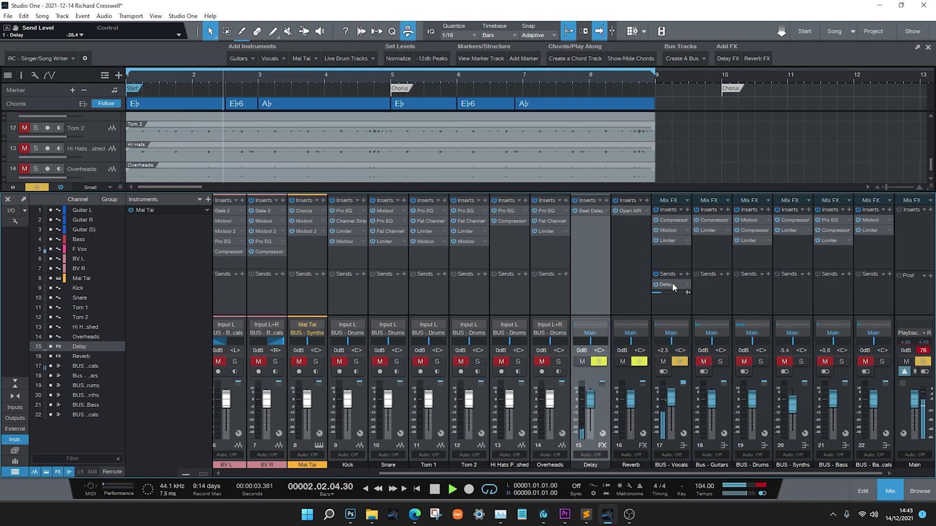
pyautogui.moveTo(673, 285); pyautogui.dragTo(876, 284)
pyautogui.click(683, 196)
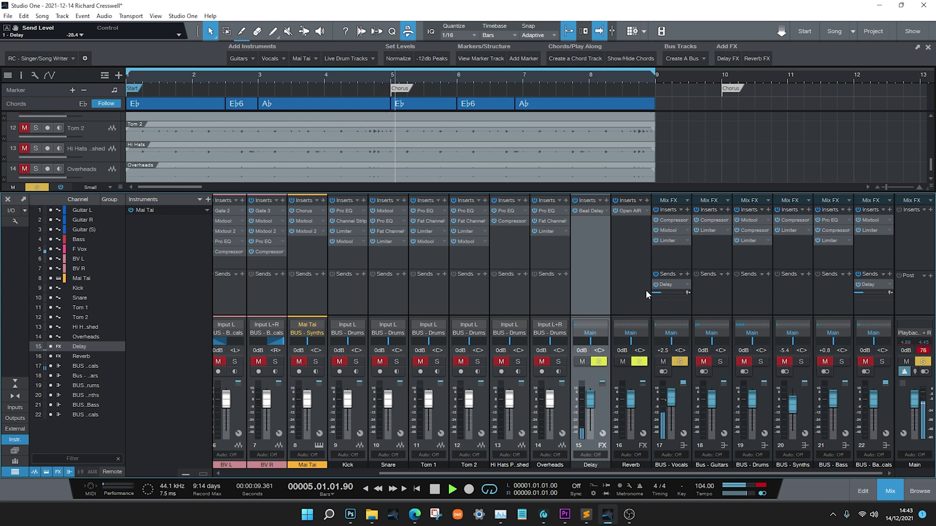
pyautogui.click(866, 361)
pyautogui.click(882, 361)
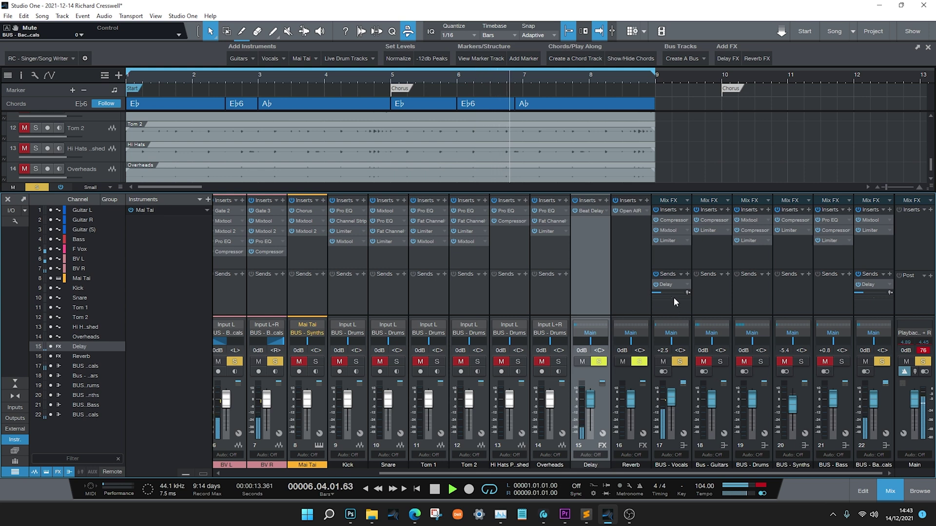
# Add a Reverb send on BUS - Vocals at about -20 dB, clear all solos and stop playback.
pyautogui.click(687, 275)
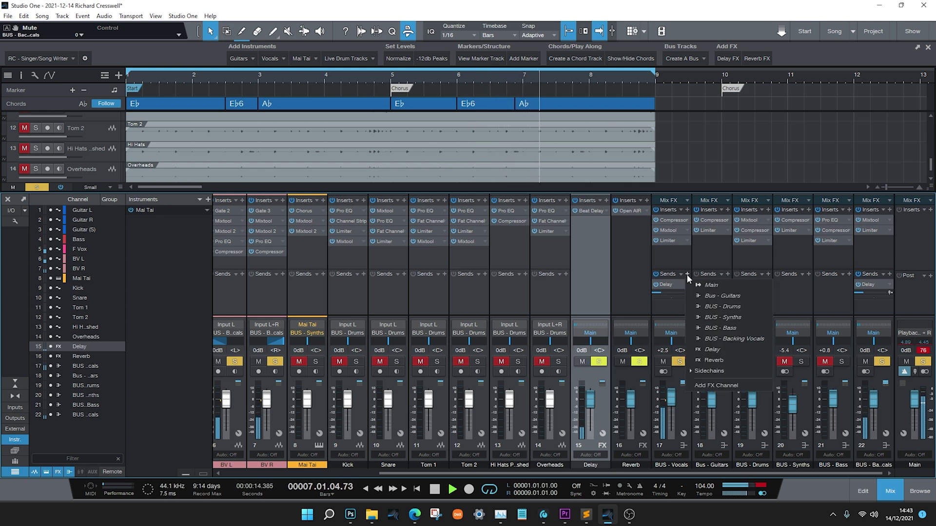
pyautogui.click(712, 360)
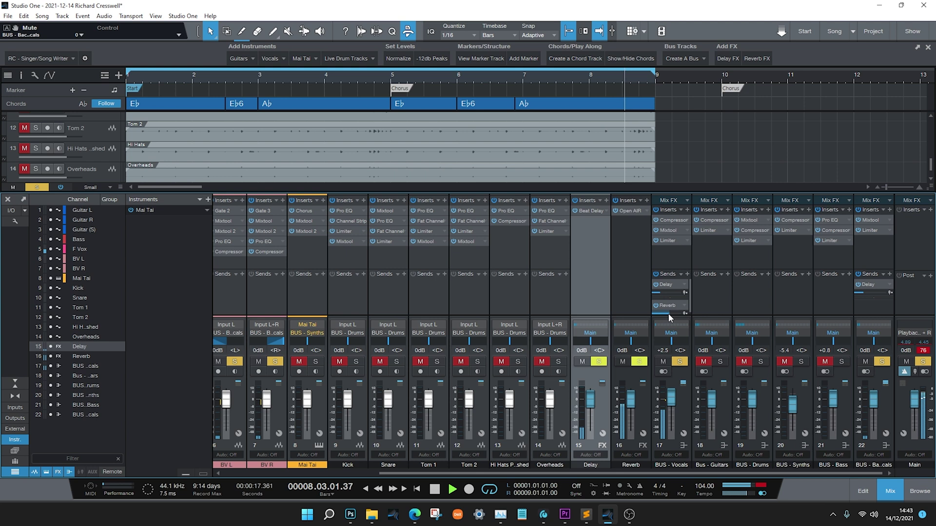
pyautogui.moveTo(686, 267); pyautogui.dragTo(686, 253)
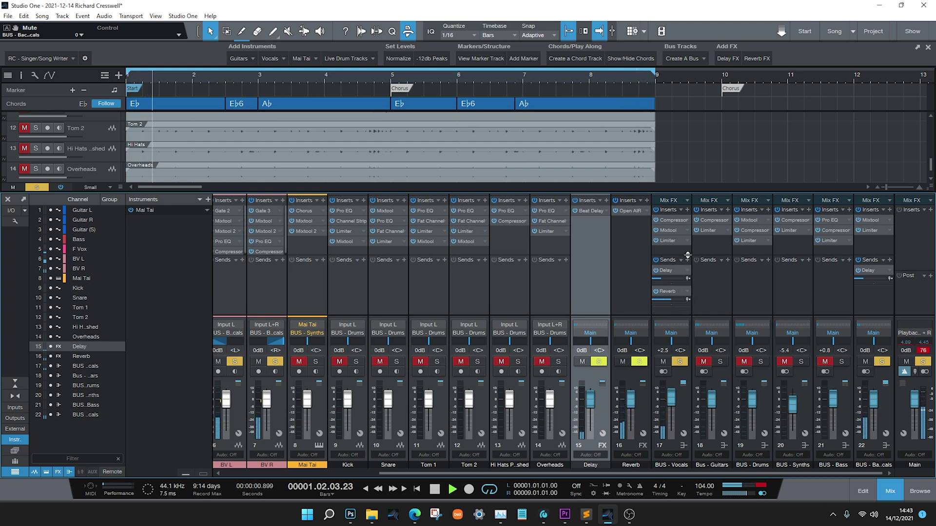
pyautogui.moveTo(667, 300); pyautogui.dragTo(660, 302)
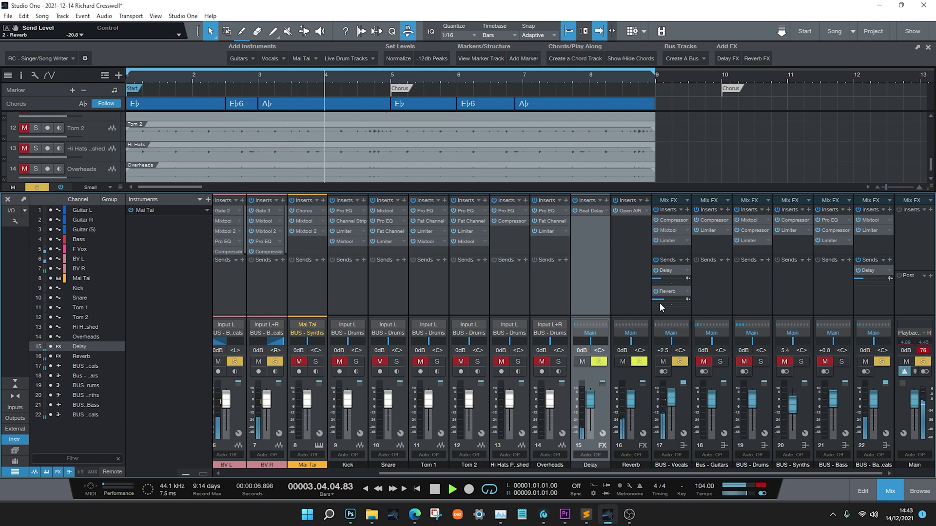
pyautogui.click(924, 364)
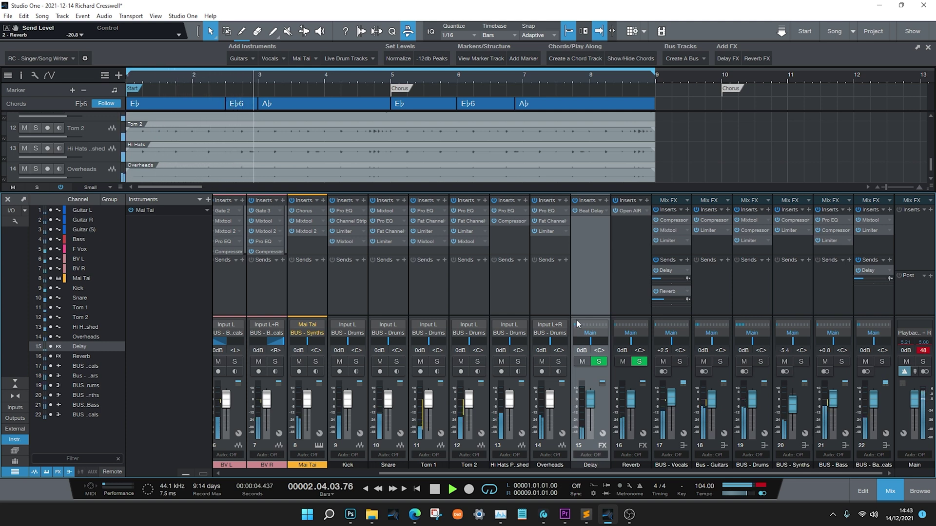
pyautogui.press('space')
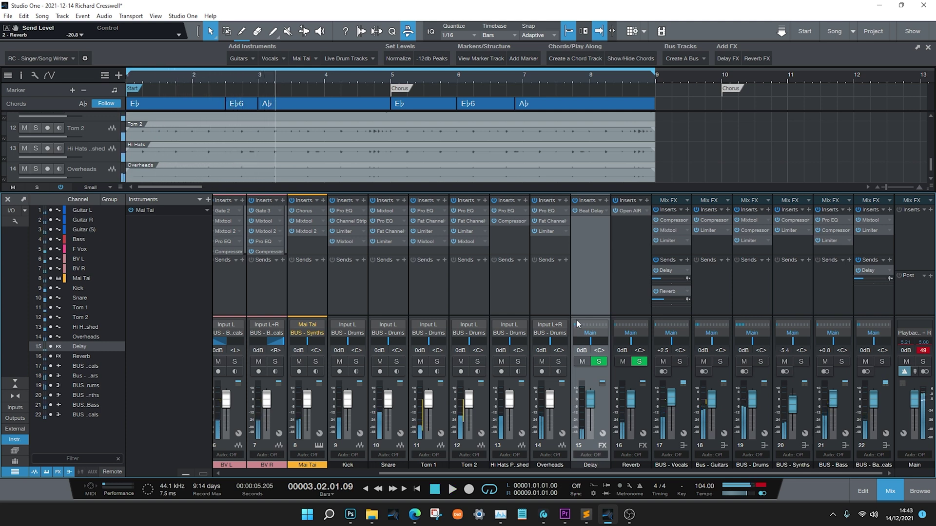
# Insert a Limiter on the Main bus with 0.00 dB threshold and play the mix through it.
pyautogui.click(930, 210)
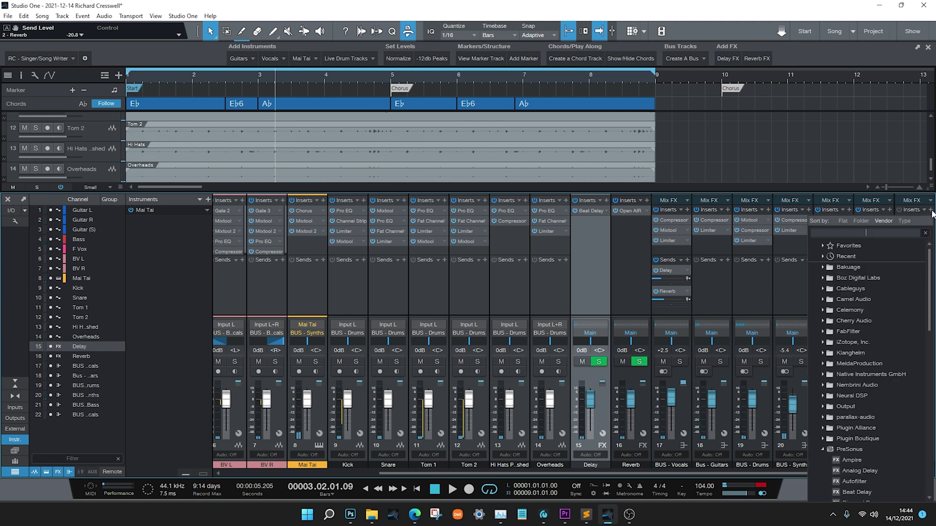
pyautogui.write('limi')
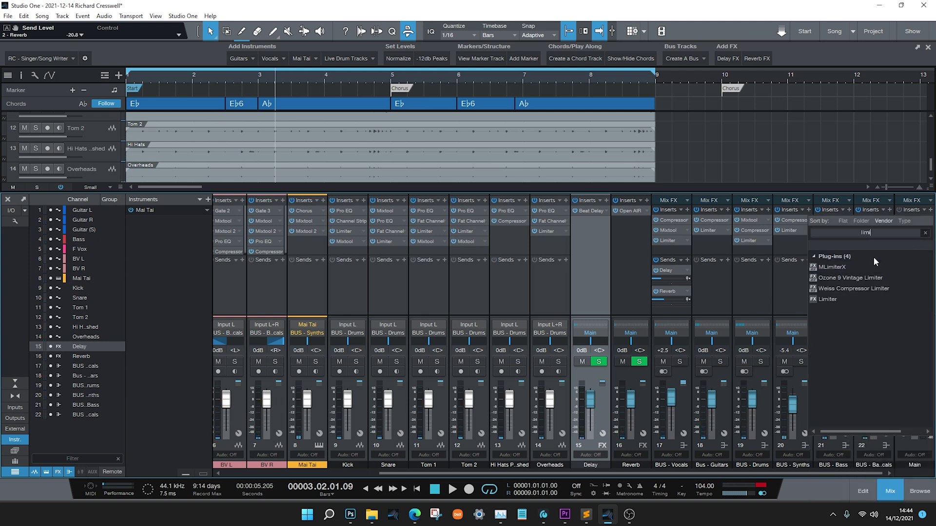
pyautogui.doubleClick(833, 299)
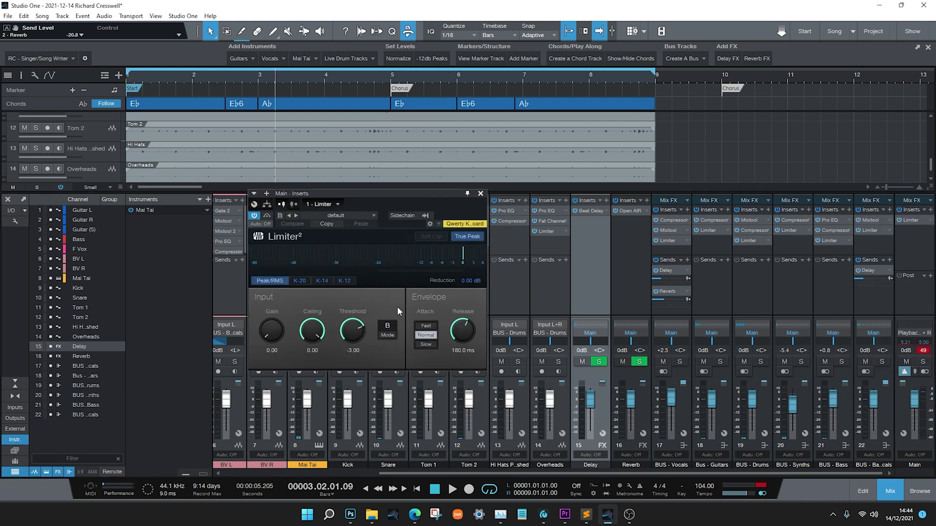
pyautogui.moveTo(435, 204); pyautogui.dragTo(539, 167)
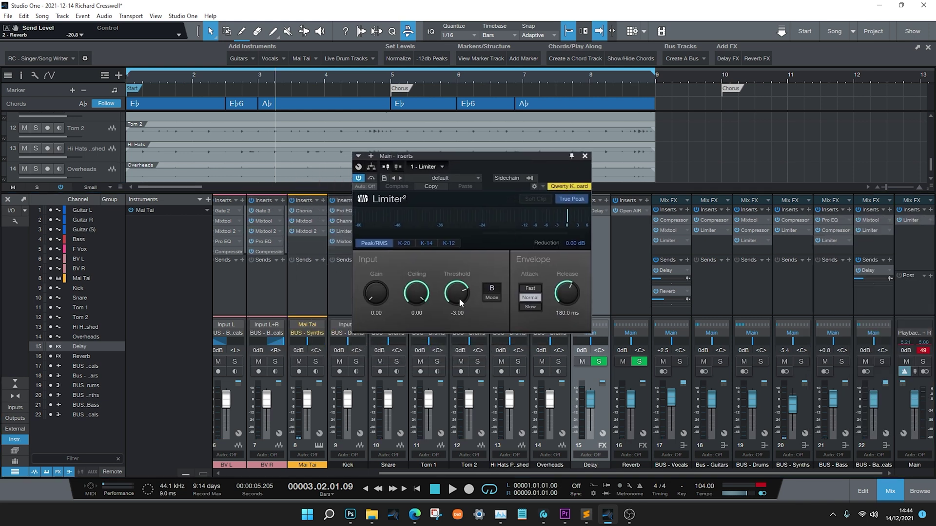
pyautogui.keyDown('ctrl'); pyautogui.click(458, 297); pyautogui.keyUp('ctrl')
pyautogui.click(584, 156)
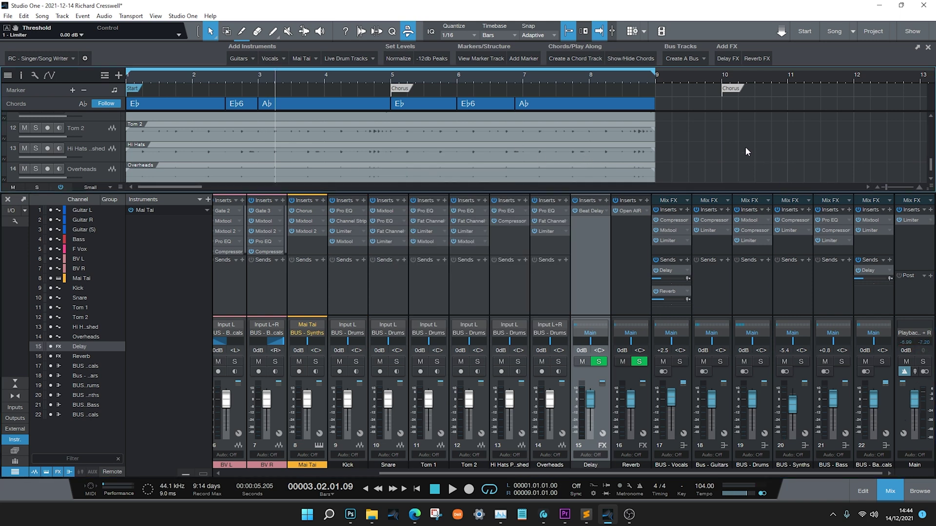
pyautogui.press('space')
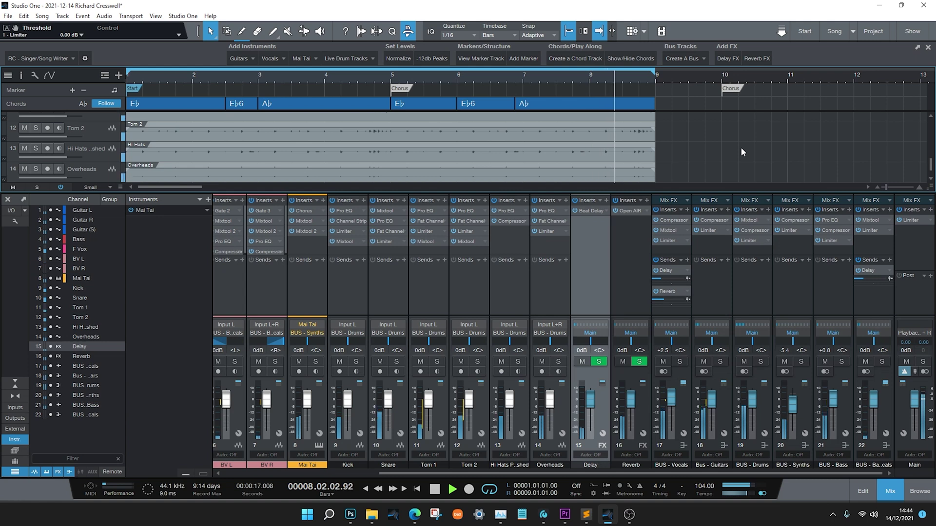
pyautogui.press('space')
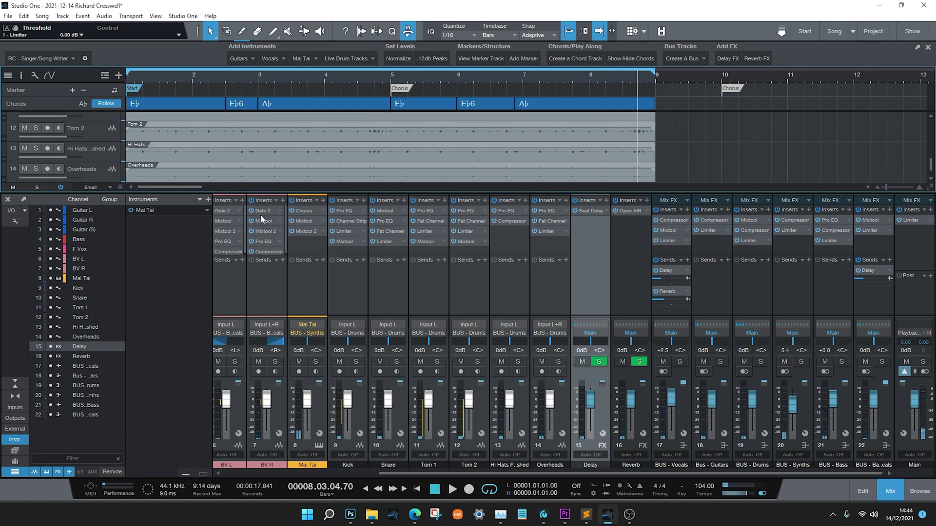
# Insert a Level Meter after the Limiter on Main and set its Hold Len to inf during playback.
pyautogui.click(926, 239)
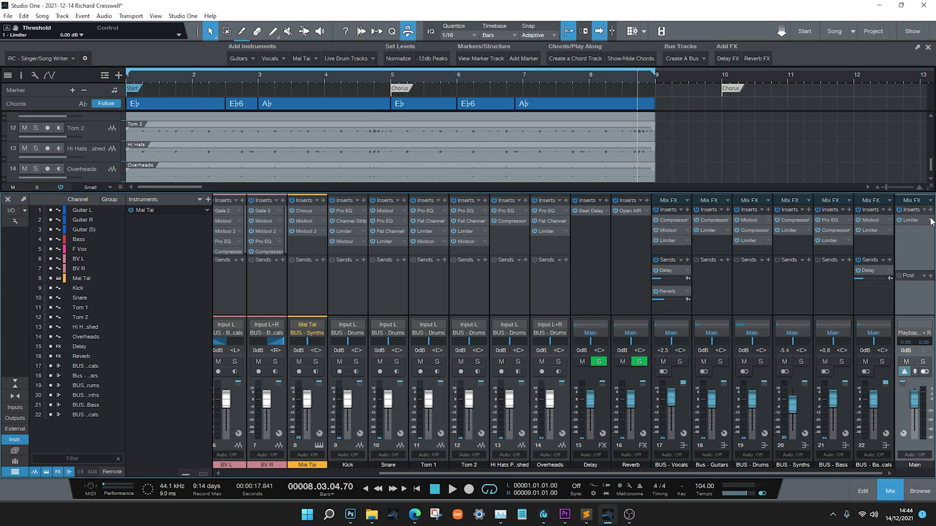
pyautogui.click(930, 210)
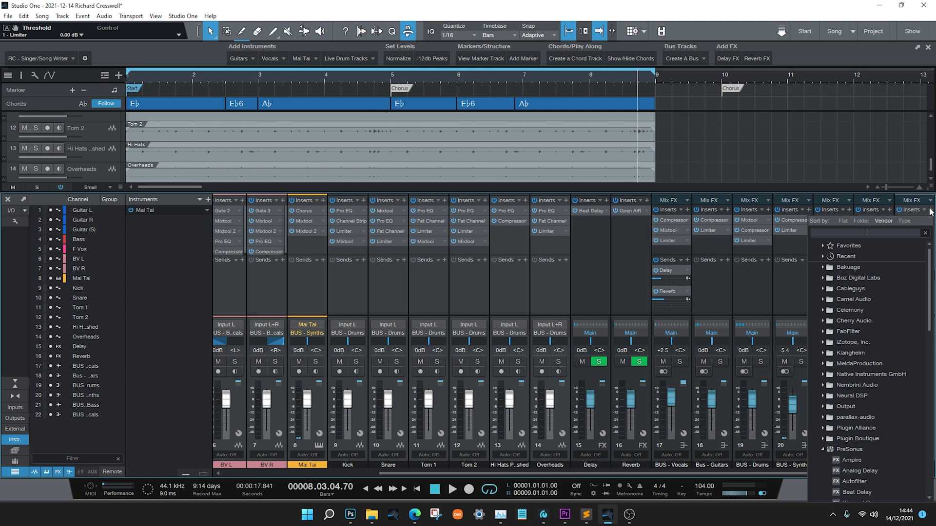
pyautogui.write('leve')
pyautogui.press('Return')
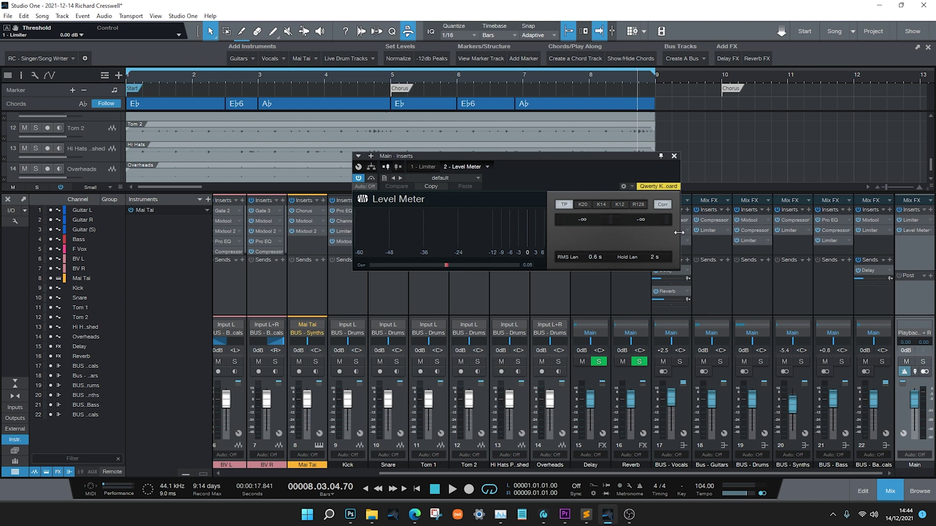
pyautogui.moveTo(679, 232); pyautogui.dragTo(819, 229)
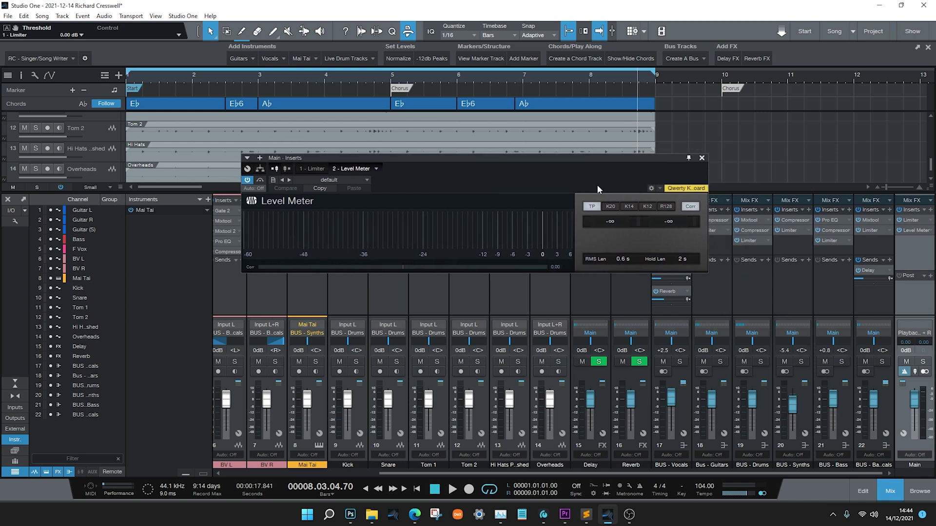
pyautogui.press('space')
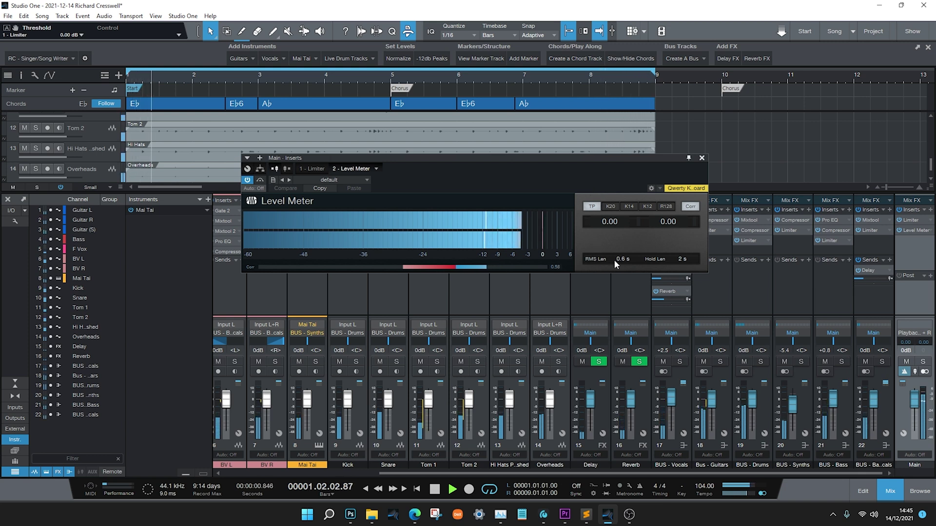
pyautogui.click(681, 259)
pyautogui.click(683, 293)
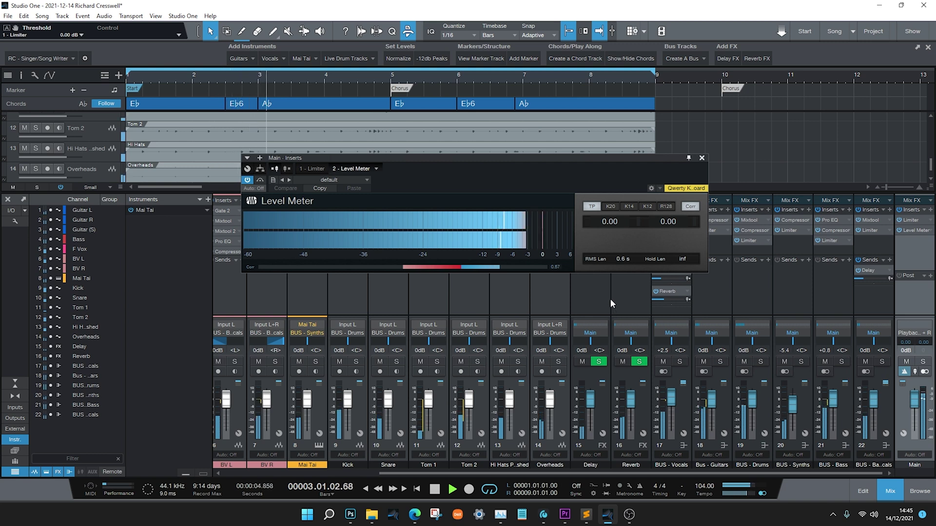
pyautogui.press('space')
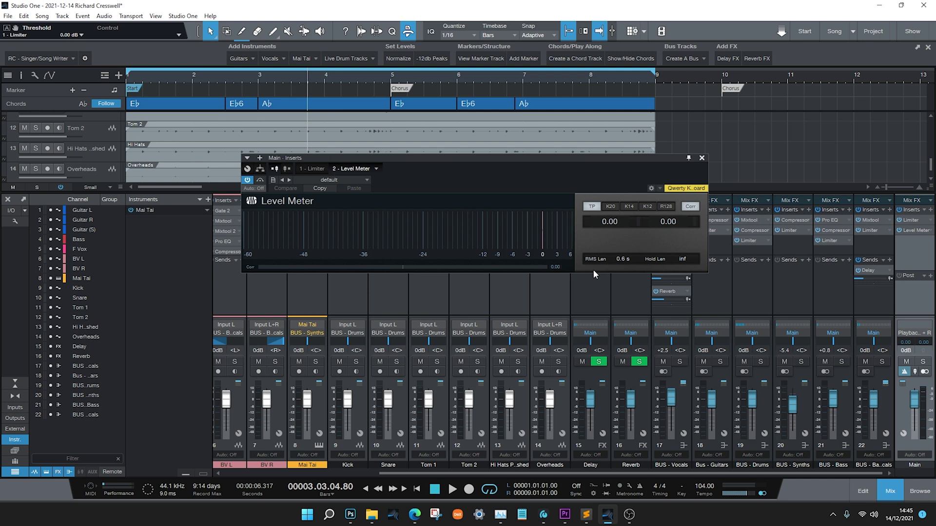
# Close the Main bus Level Meter window, leaving the mixer with Limiter and Level Meter inserted.
pyautogui.click(702, 159)
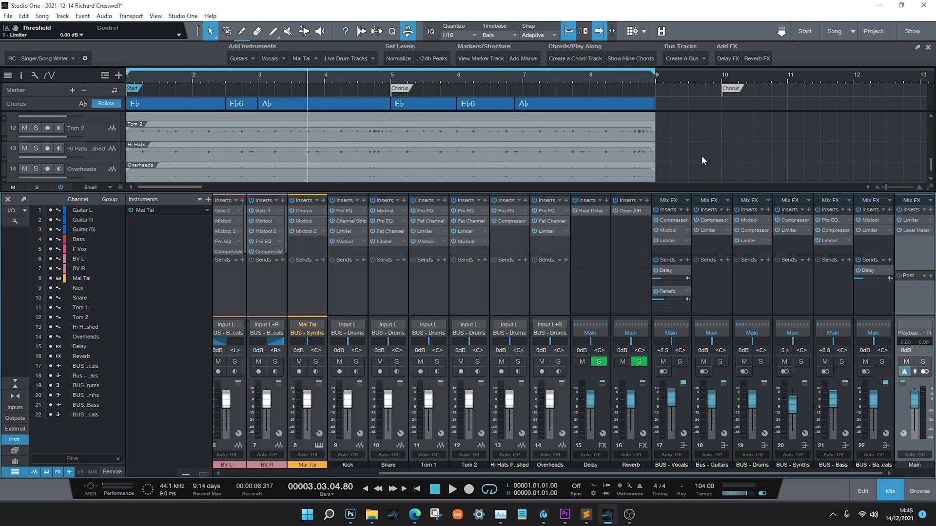